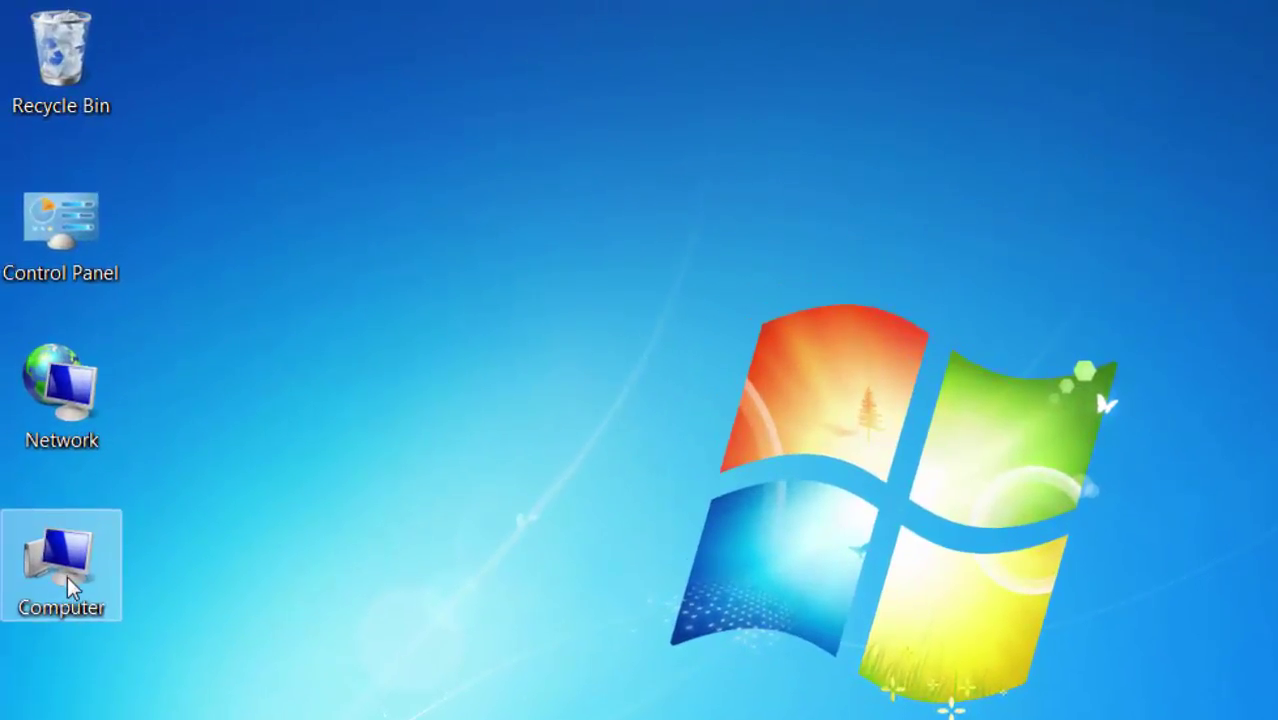
Drag the Computer icon from the left edge toward the desktop centre
click(67, 575)
drag(67, 578, 557, 275)
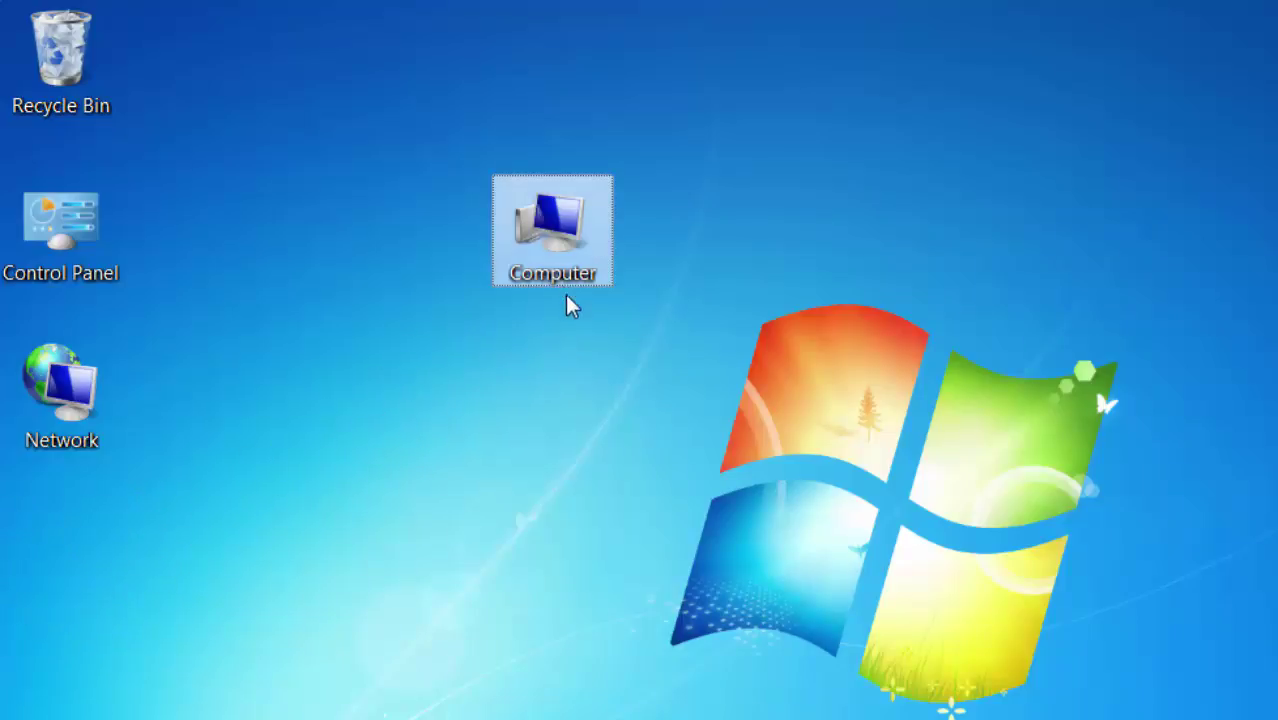
click(548, 353)
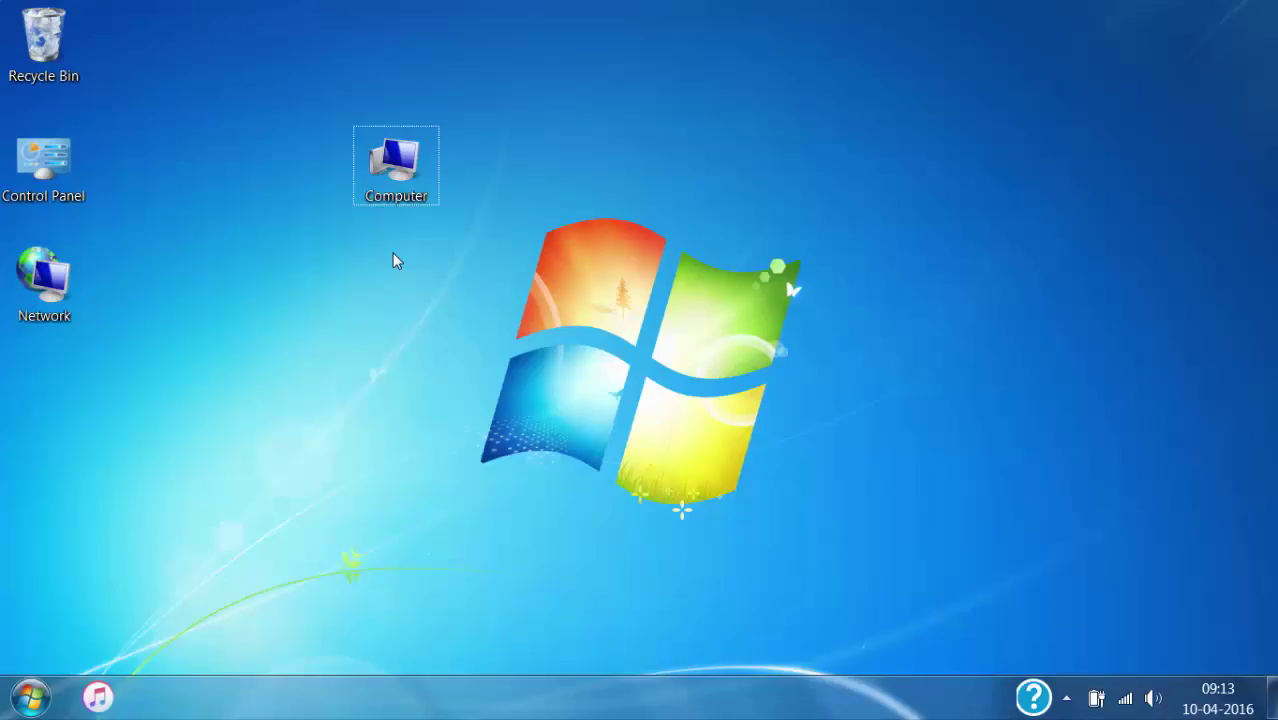
Select Recycle Bin, Control Panel and Network together and move them onto open desktop
drag(105, 356, 30, 72)
click(62, 176)
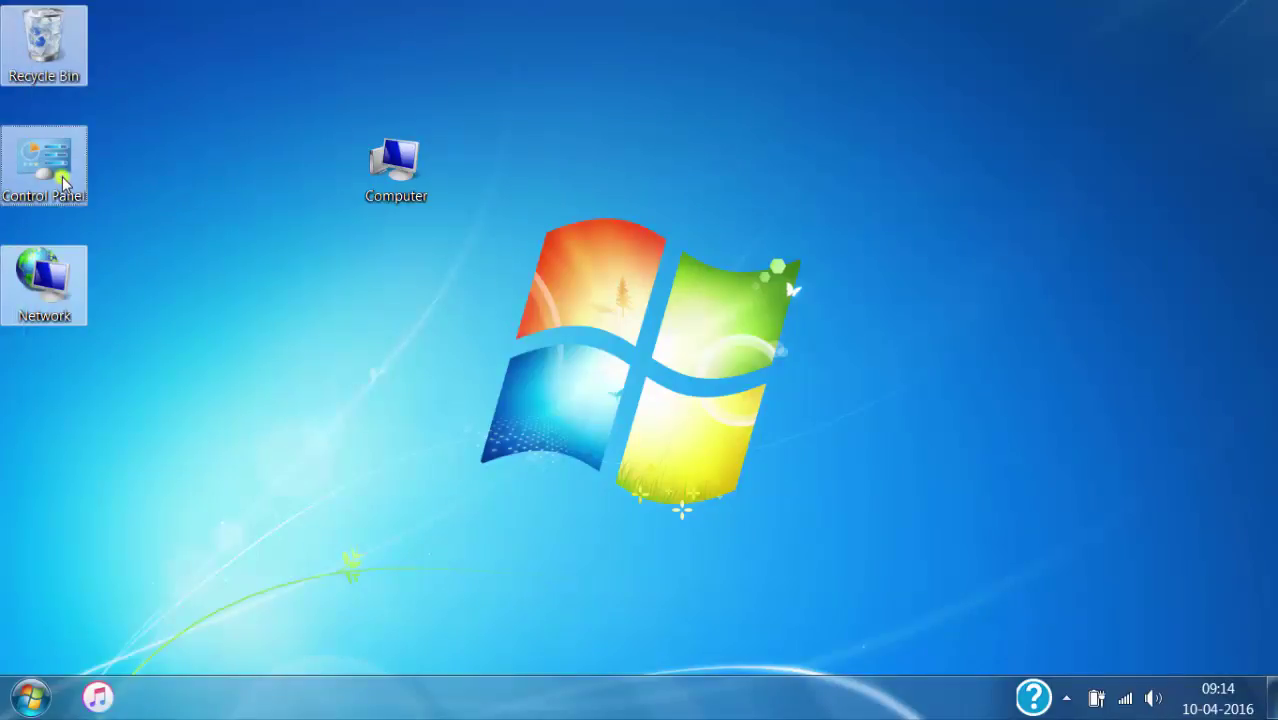
drag(62, 176, 314, 400)
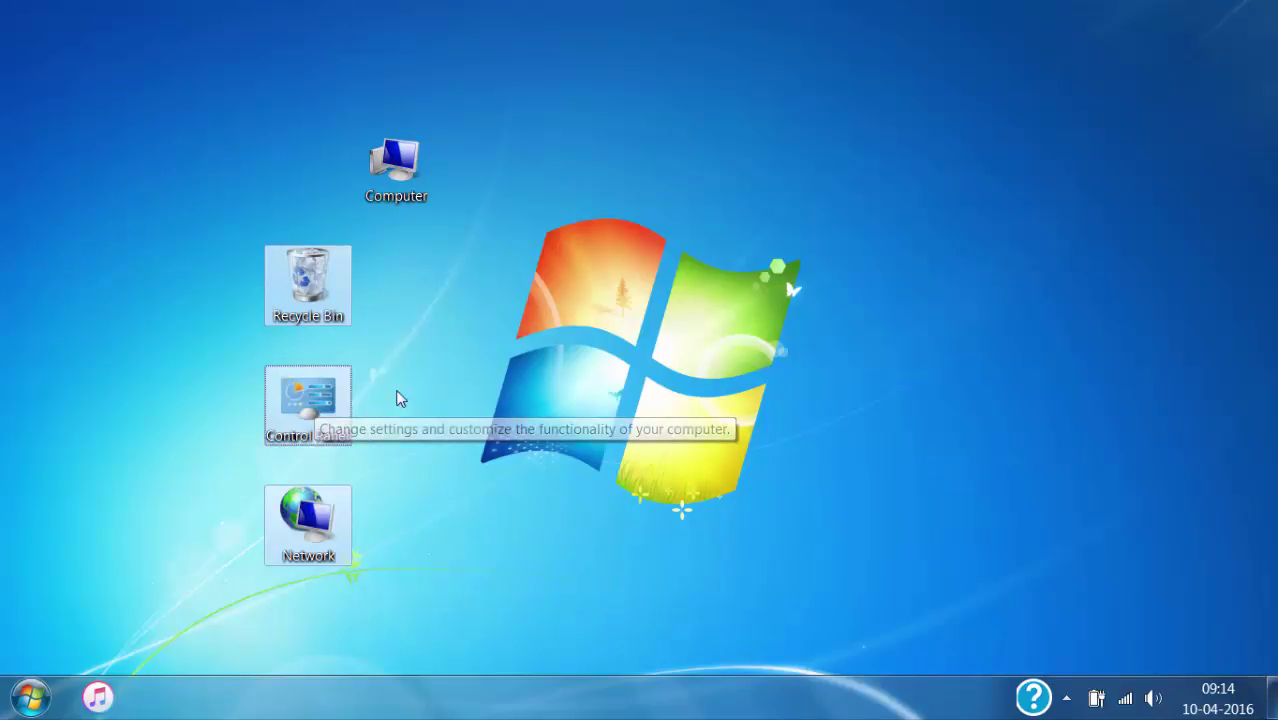
click(404, 359)
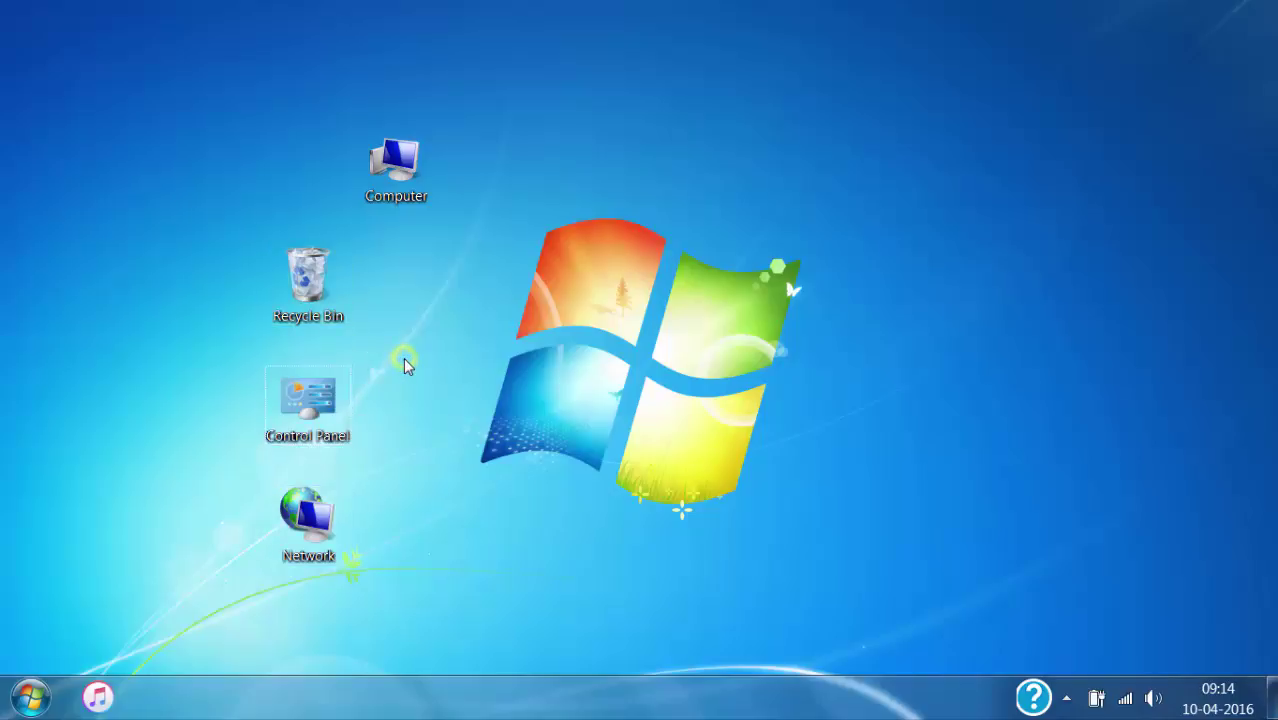
Enable Auto arrange icons in the desktop's View menu so the four icons snap left
right_click(528, 457)
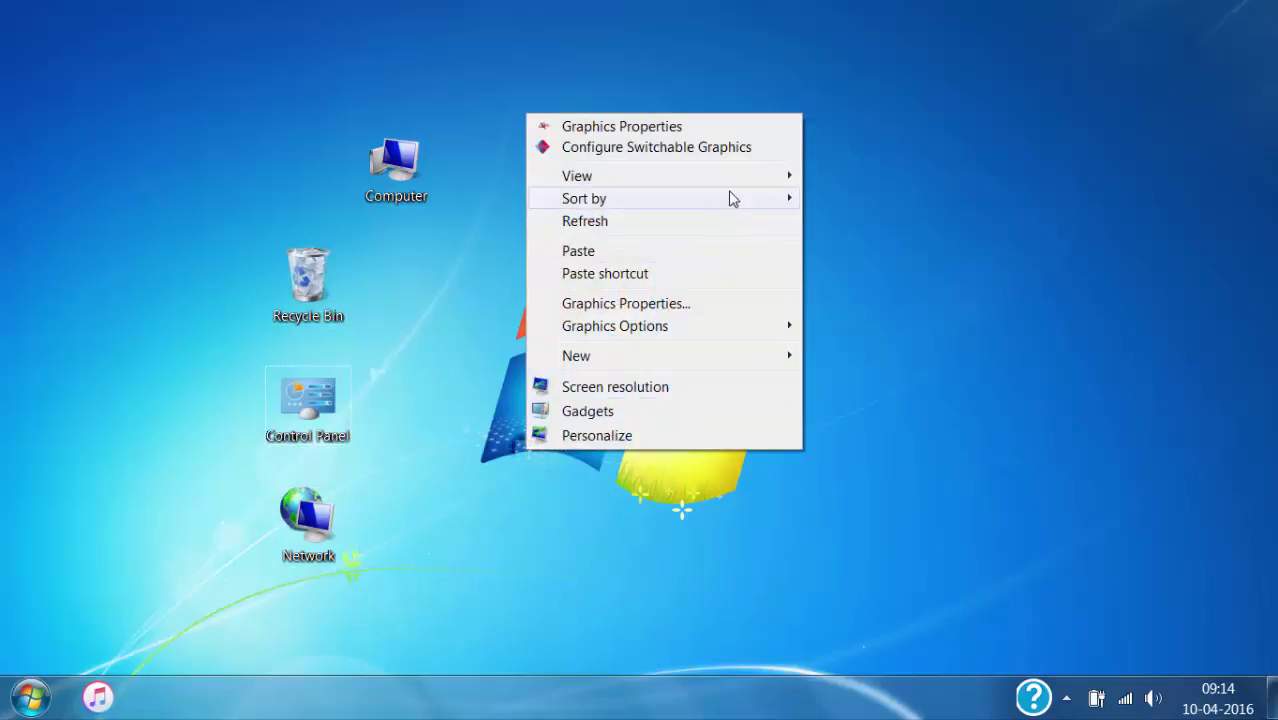
mouse_move(755, 181)
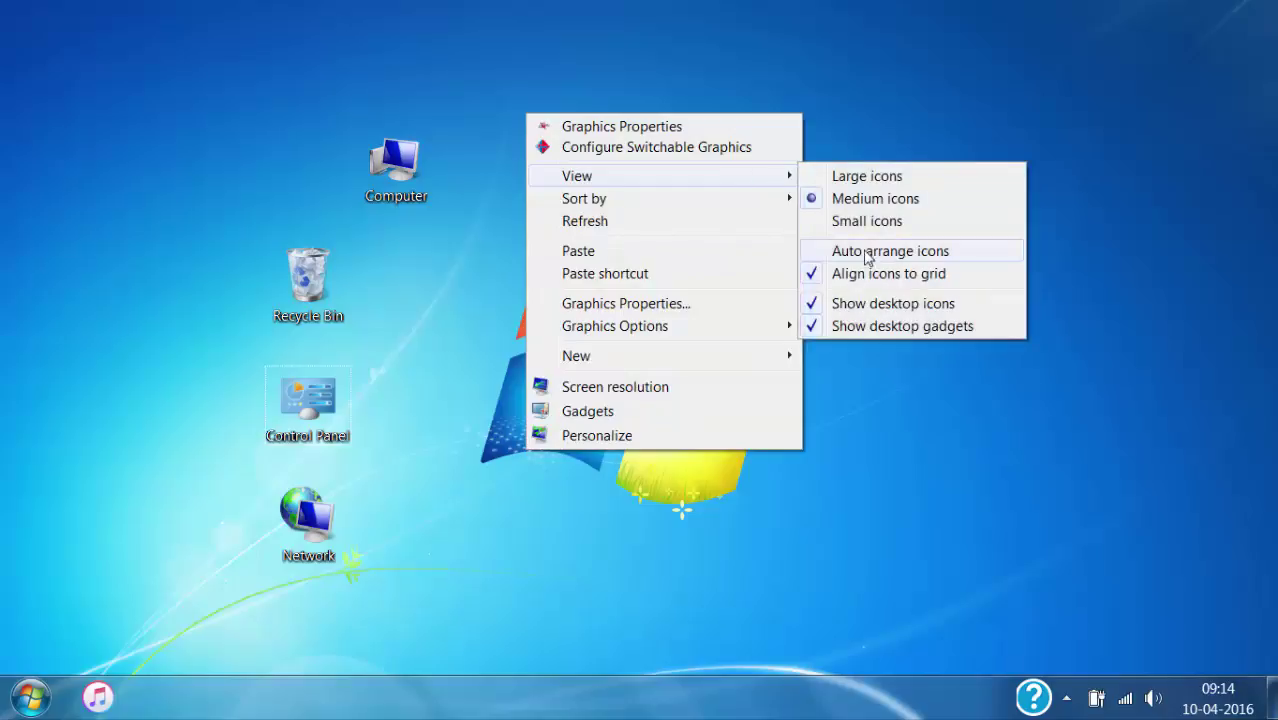
mouse_move(802, 241)
mouse_down()
mouse_move(825, 258)
mouse_move(975, 259)
mouse_up()
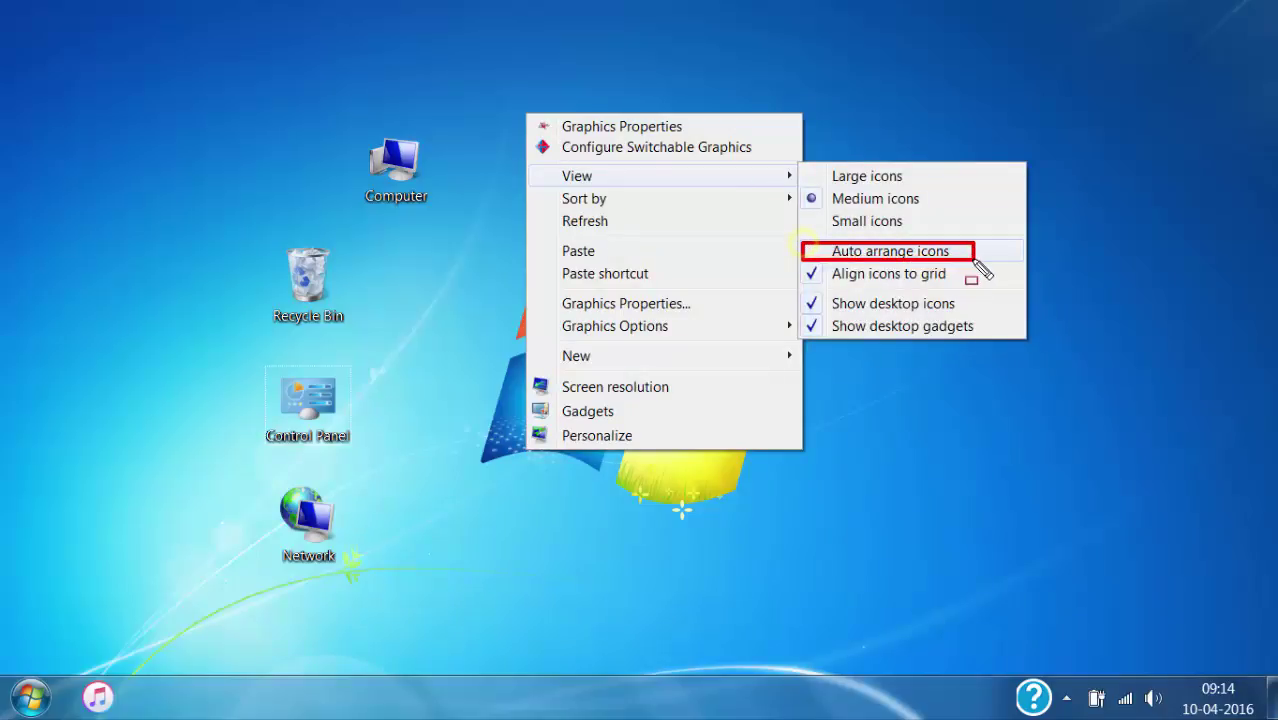
click(975, 256)
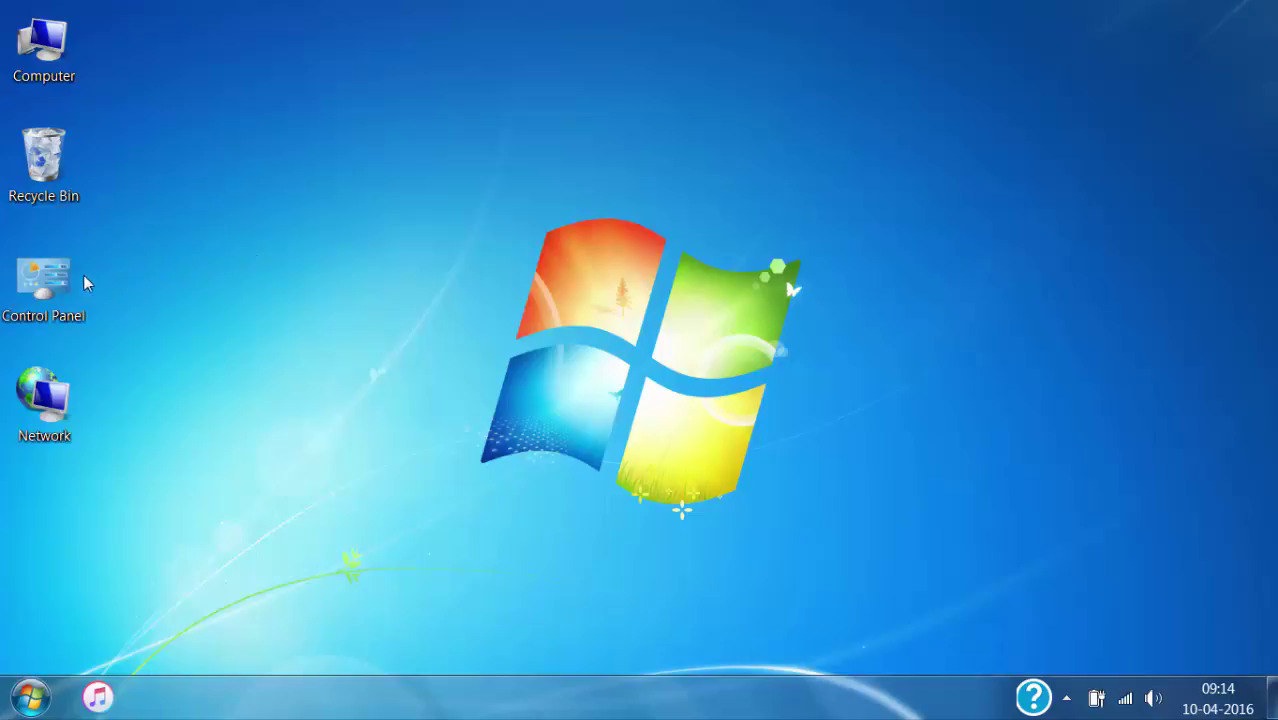
Try dragging Control Panel and Recycle Bin out of the auto-arranged column
drag(62, 284, 482, 188)
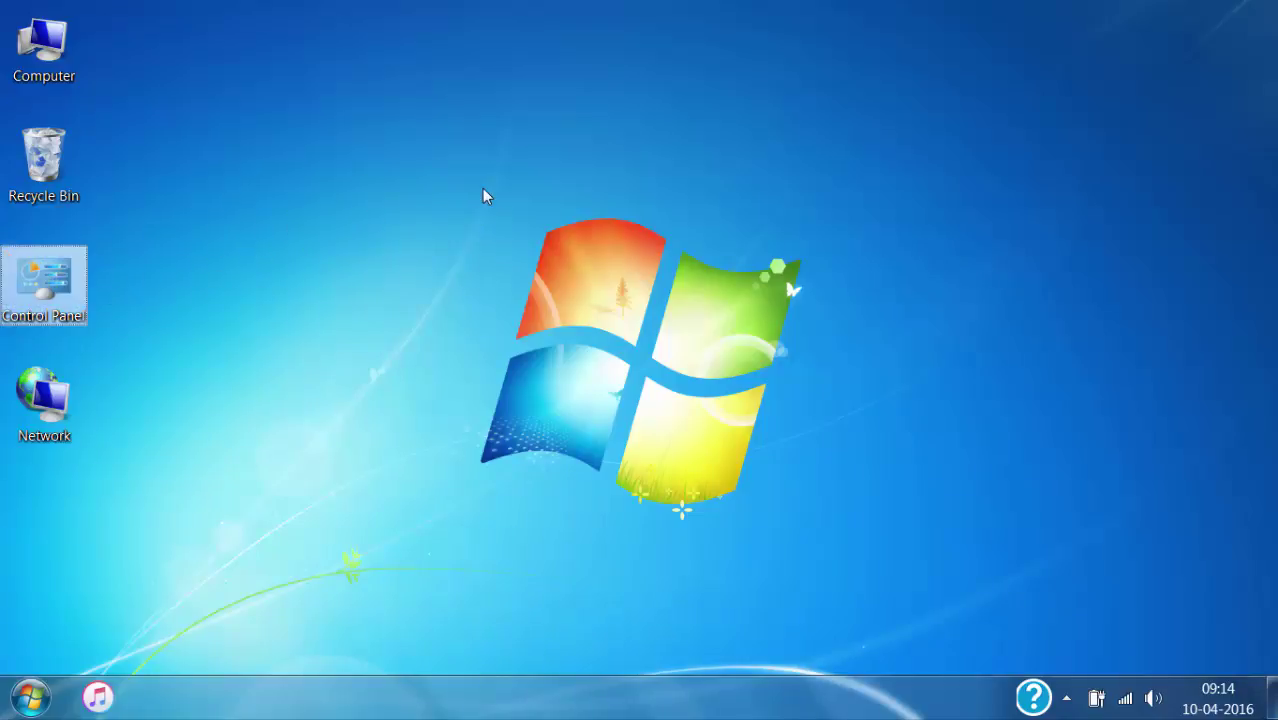
drag(44, 160, 419, 170)
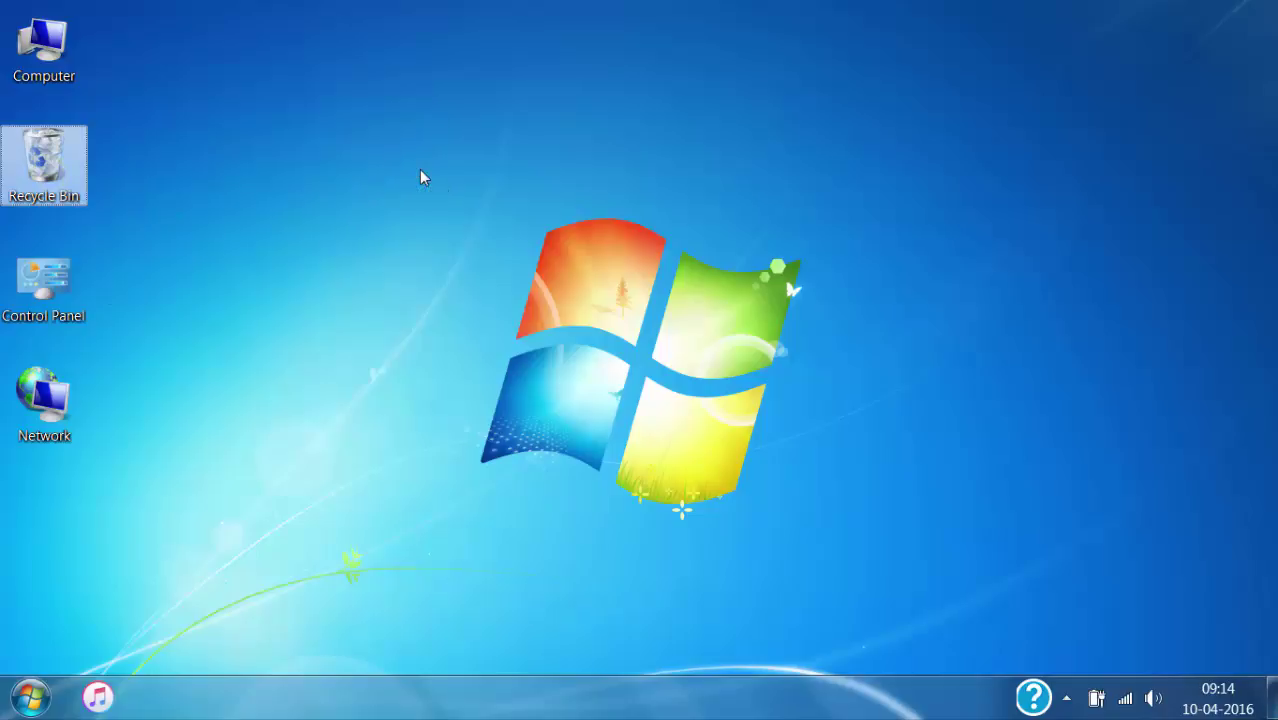
click(234, 327)
Uncheck Auto arrange icons in the desktop's View menu and test dragging Recycle Bin
right_click(292, 220)
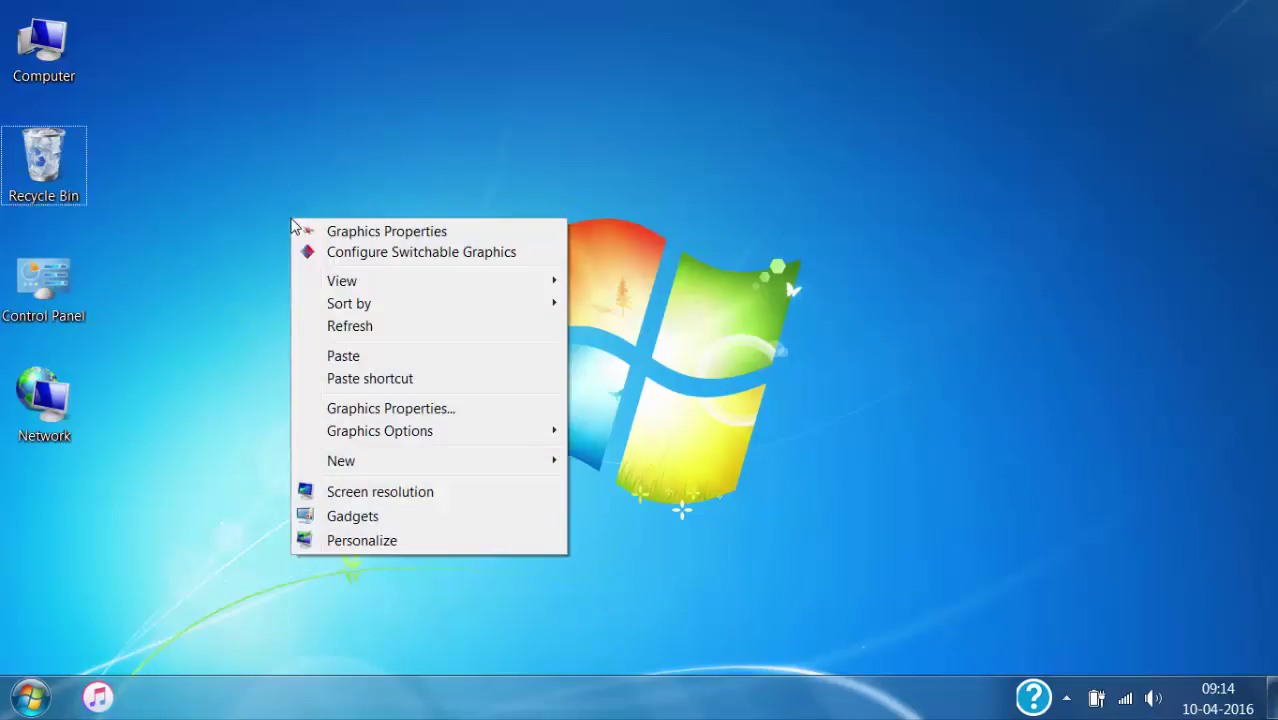
mouse_move(394, 282)
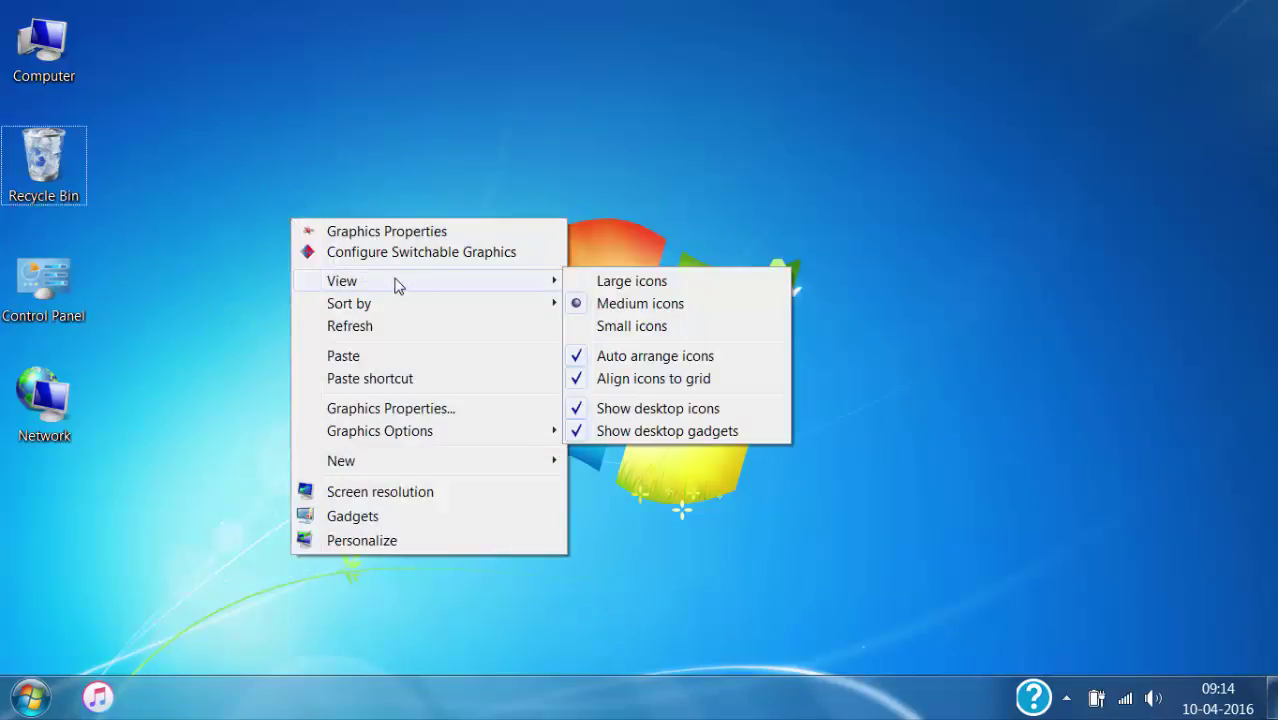
click(586, 360)
drag(44, 160, 470, 182)
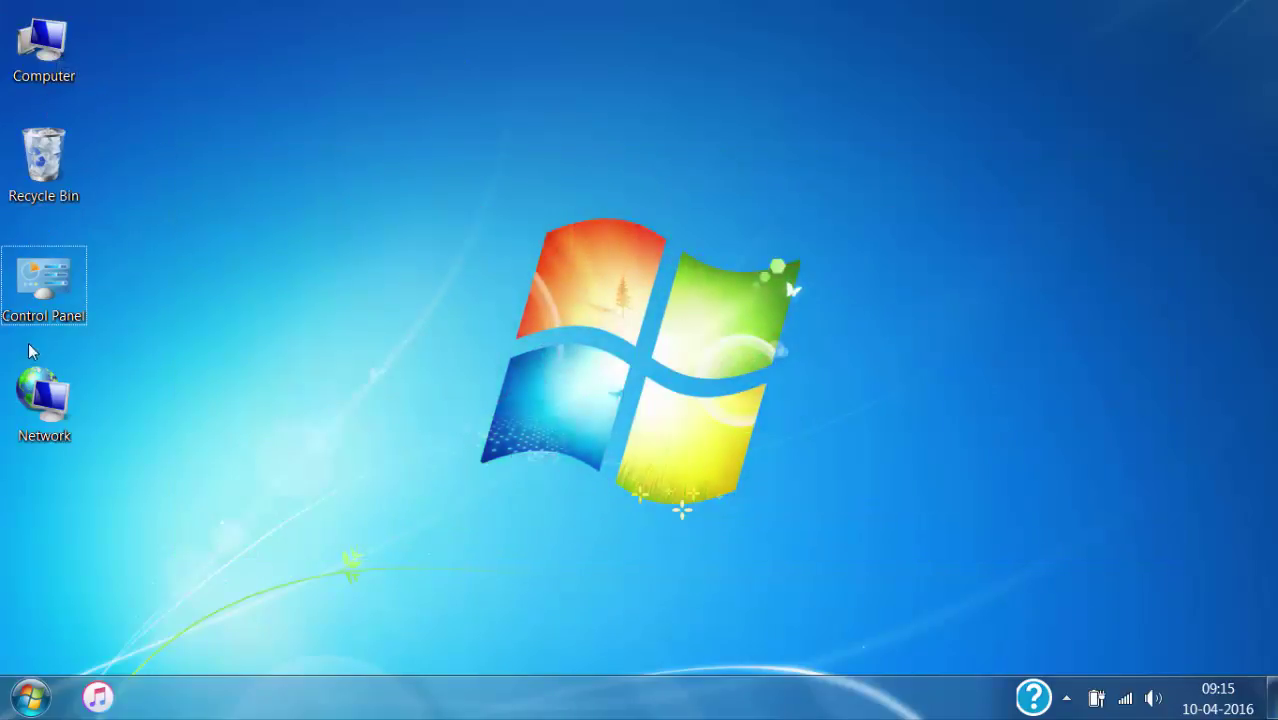
Inspect the Align icons to grid option in the desktop's View menu without changing it
right_click(229, 271)
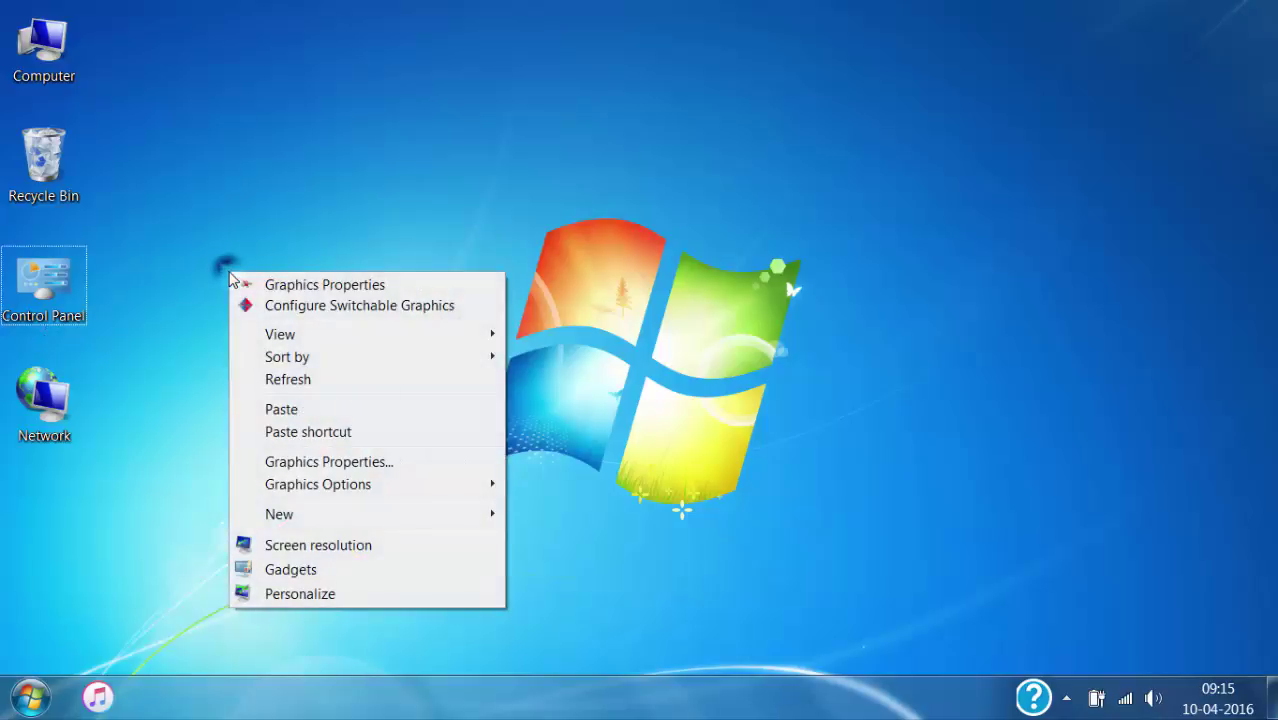
mouse_move(311, 337)
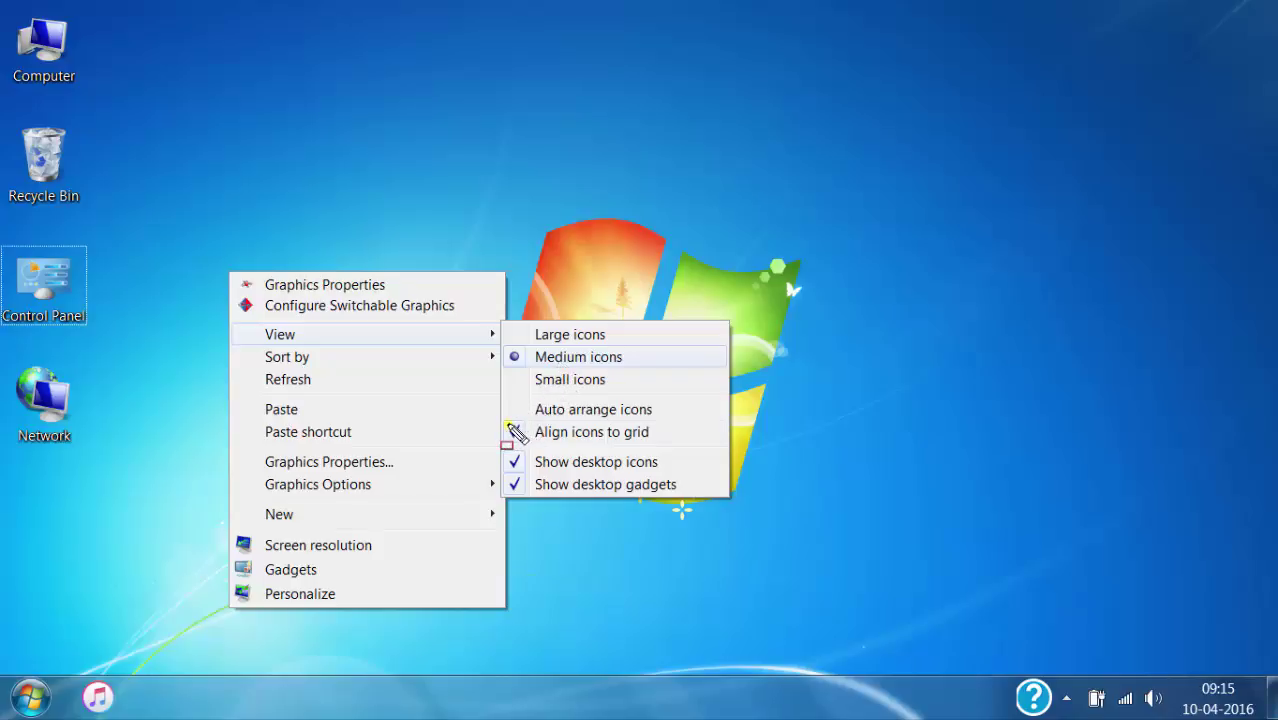
drag(553, 440, 702, 446)
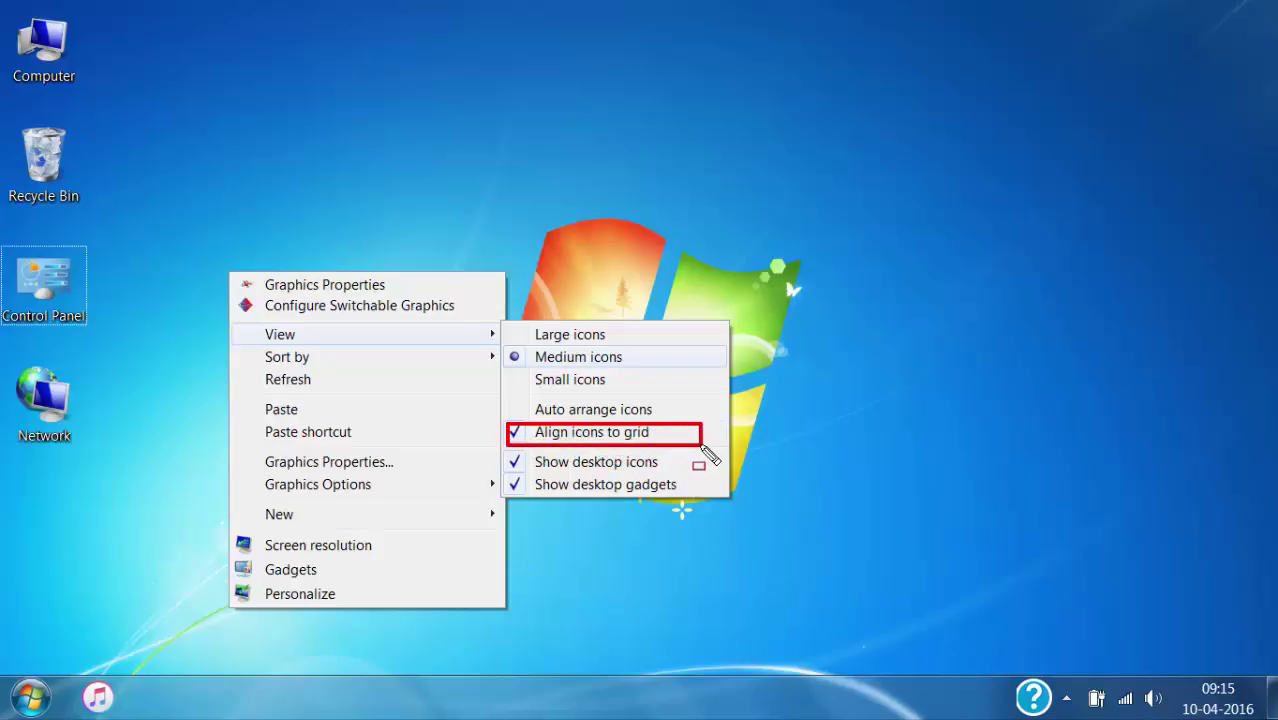
key(Escape)
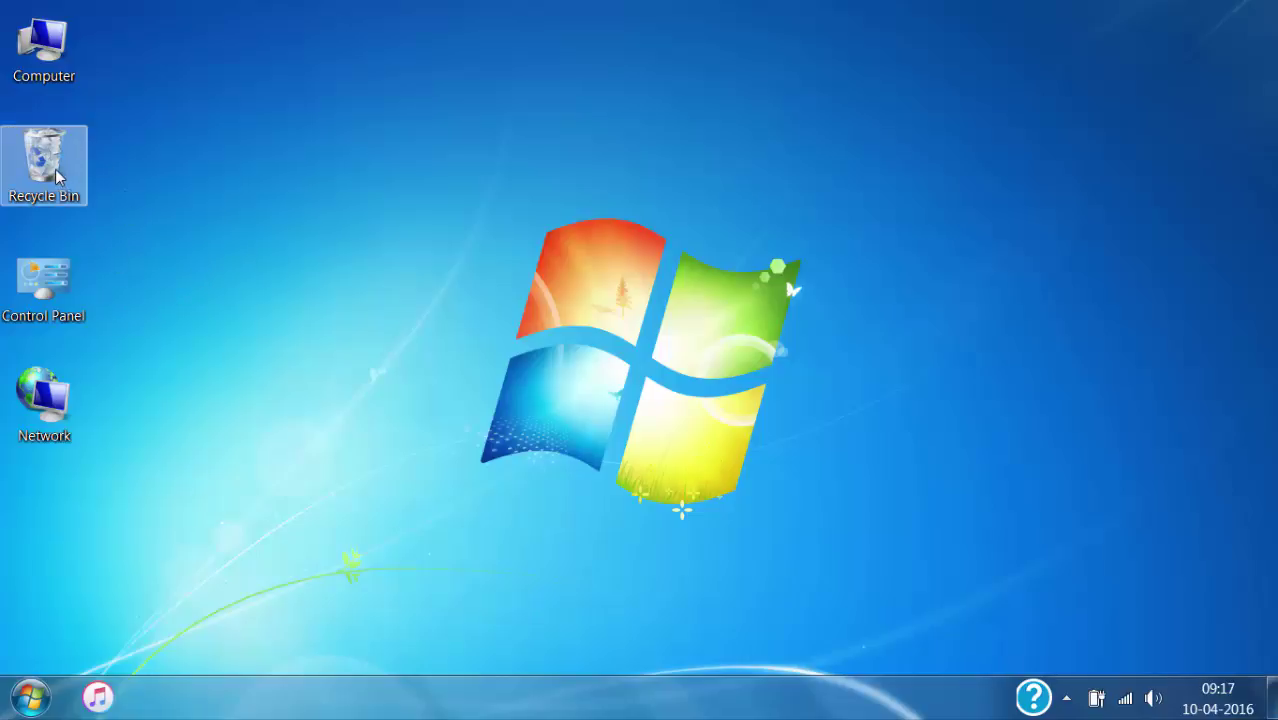
Drag Recycle Bin, Control Panel and Network up beneath Computer in the left column
drag(64, 143, 57, 141)
drag(40, 272, 42, 195)
drag(40, 400, 44, 288)
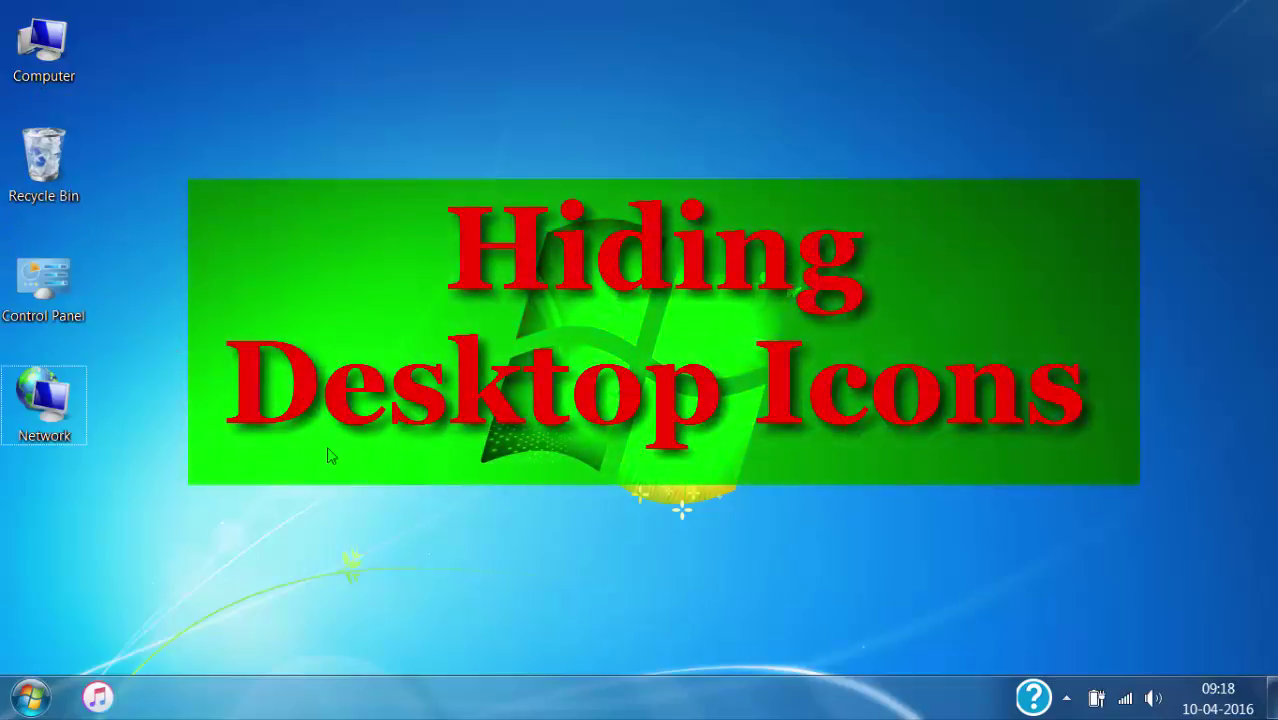
Uncheck Show desktop icons in the desktop's View menu to hide all four icons
right_click(275, 354)
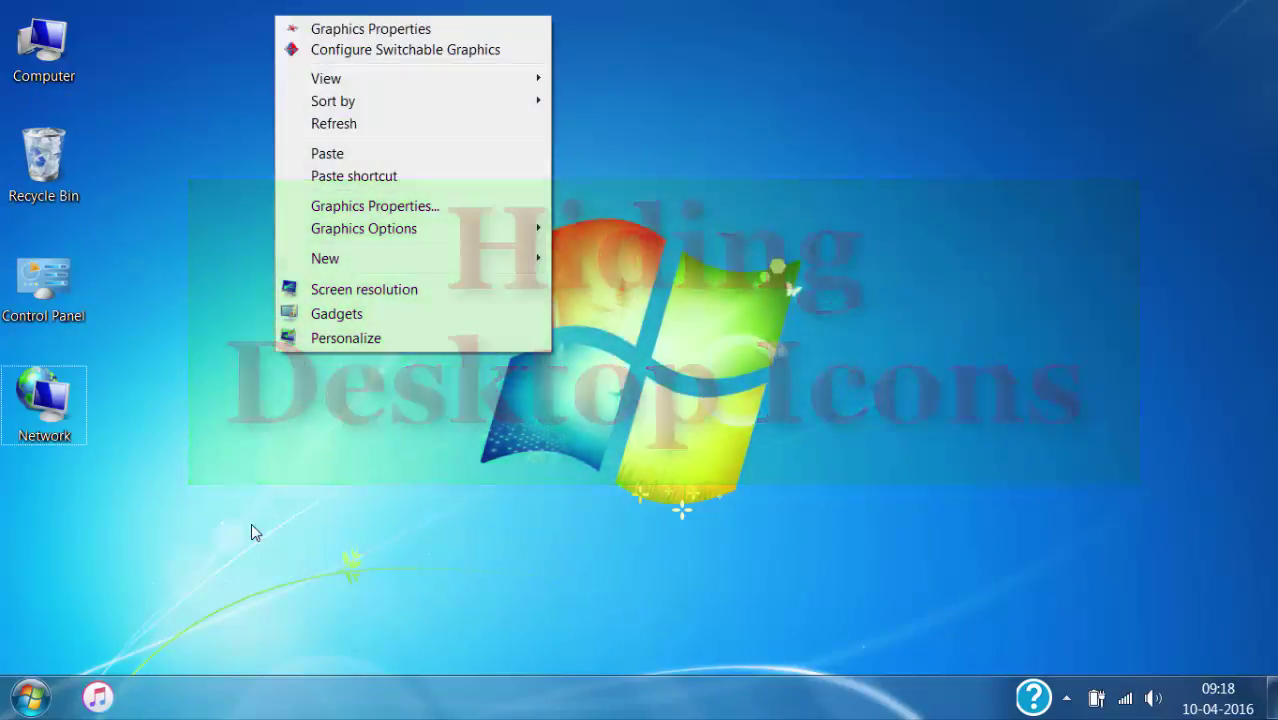
click(251, 526)
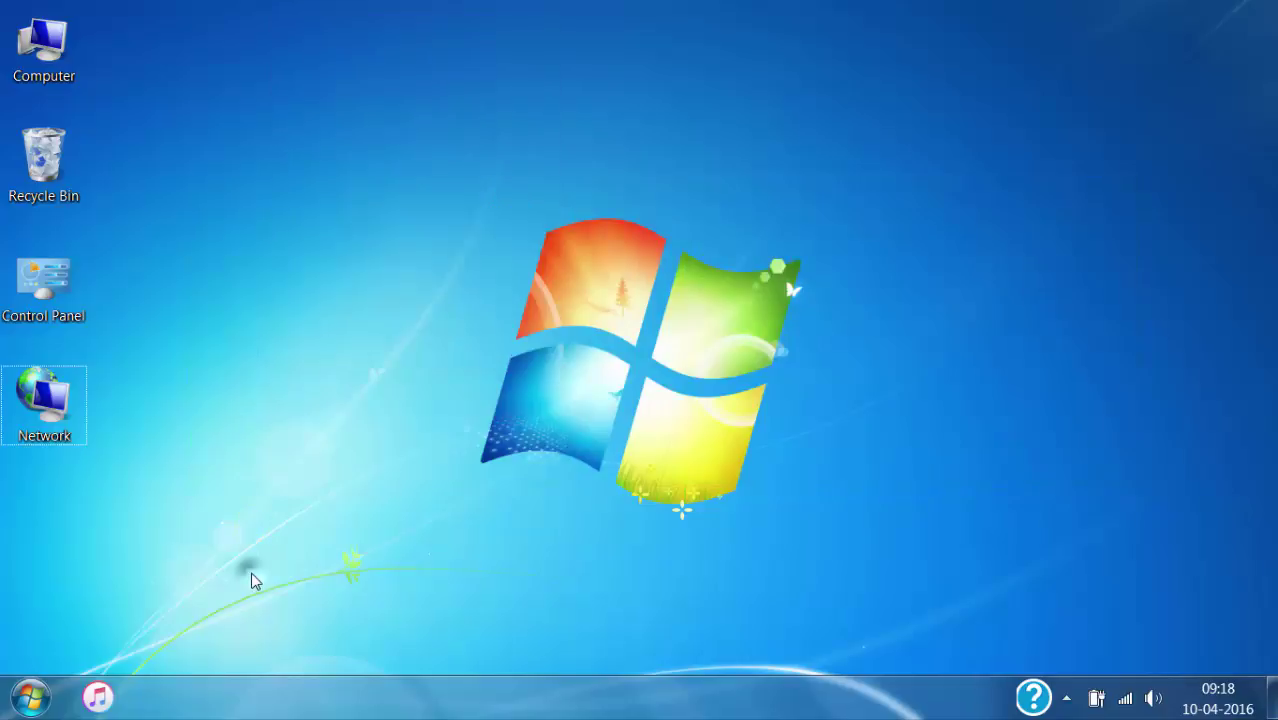
right_click(251, 574)
mouse_move(459, 297)
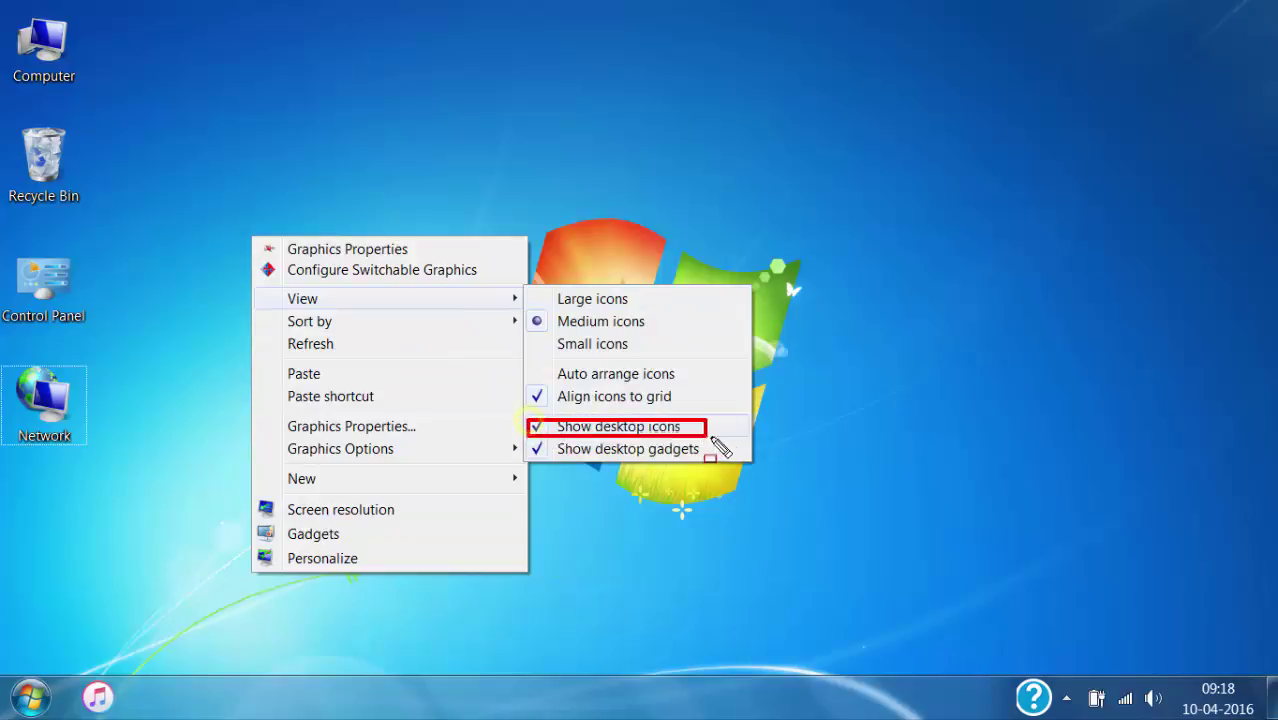
click(650, 428)
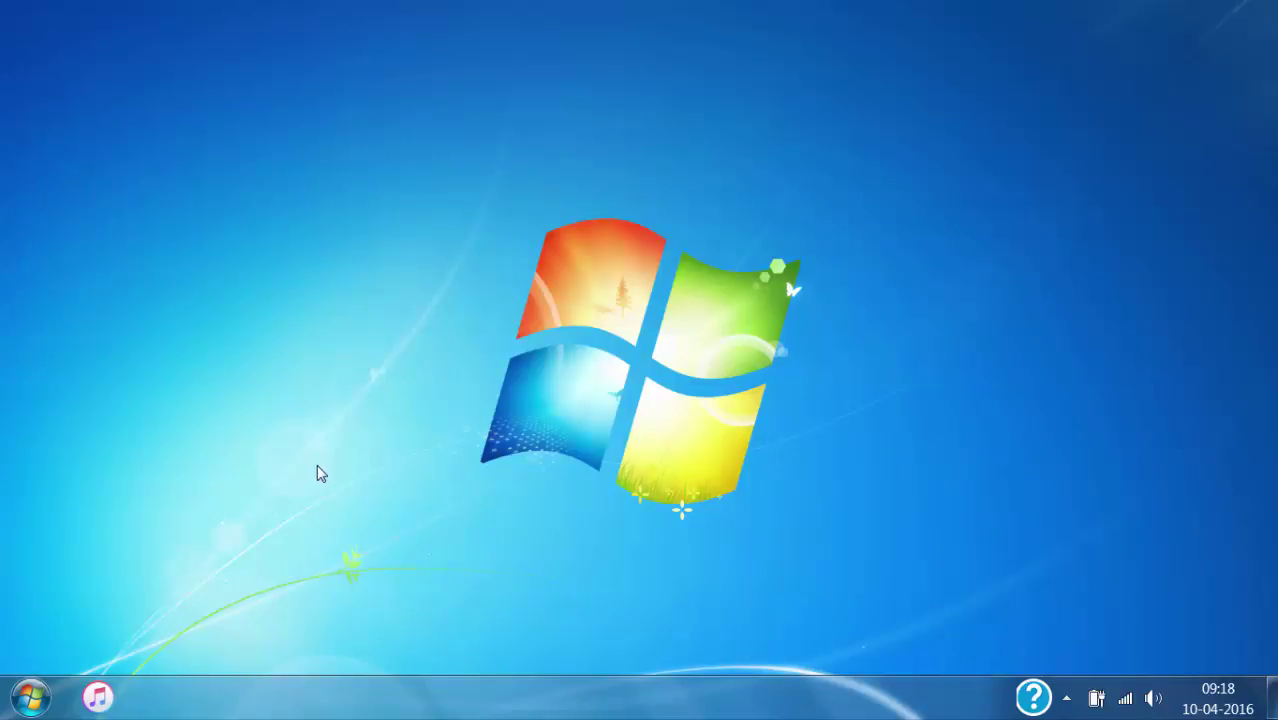
Turn Show desktop icons back on in the desktop's View menu
right_click(327, 519)
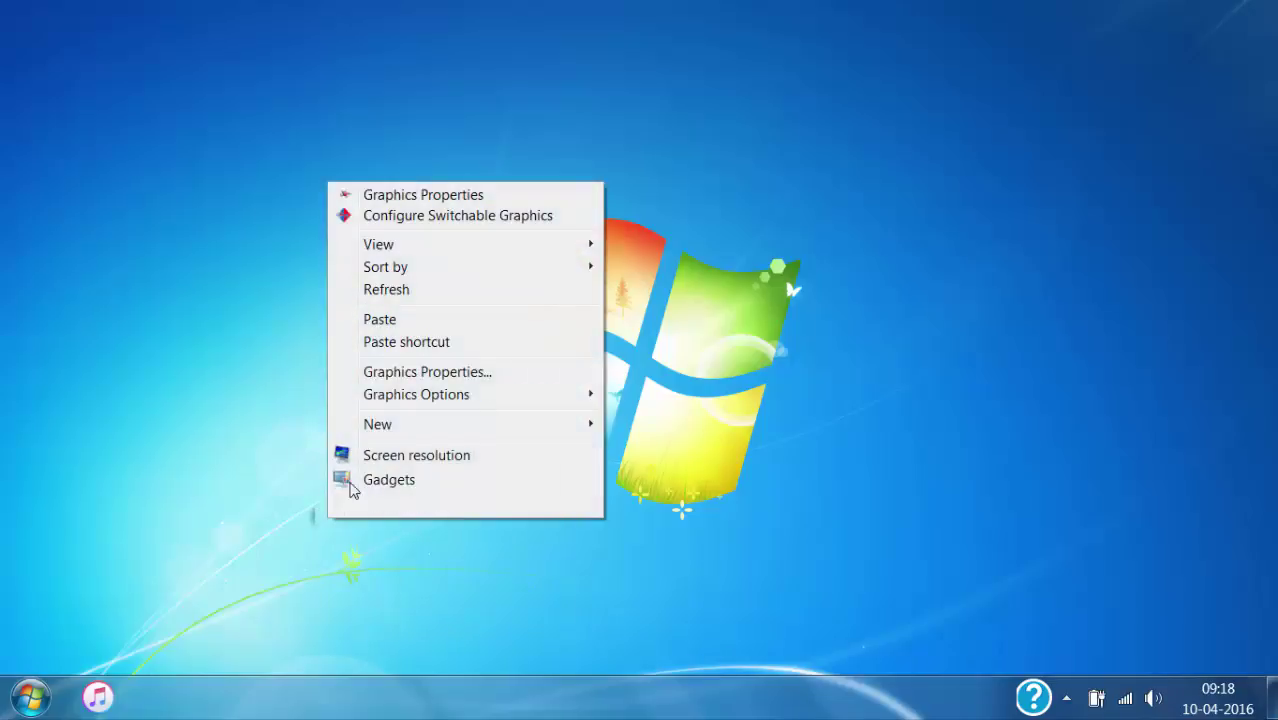
mouse_move(520, 244)
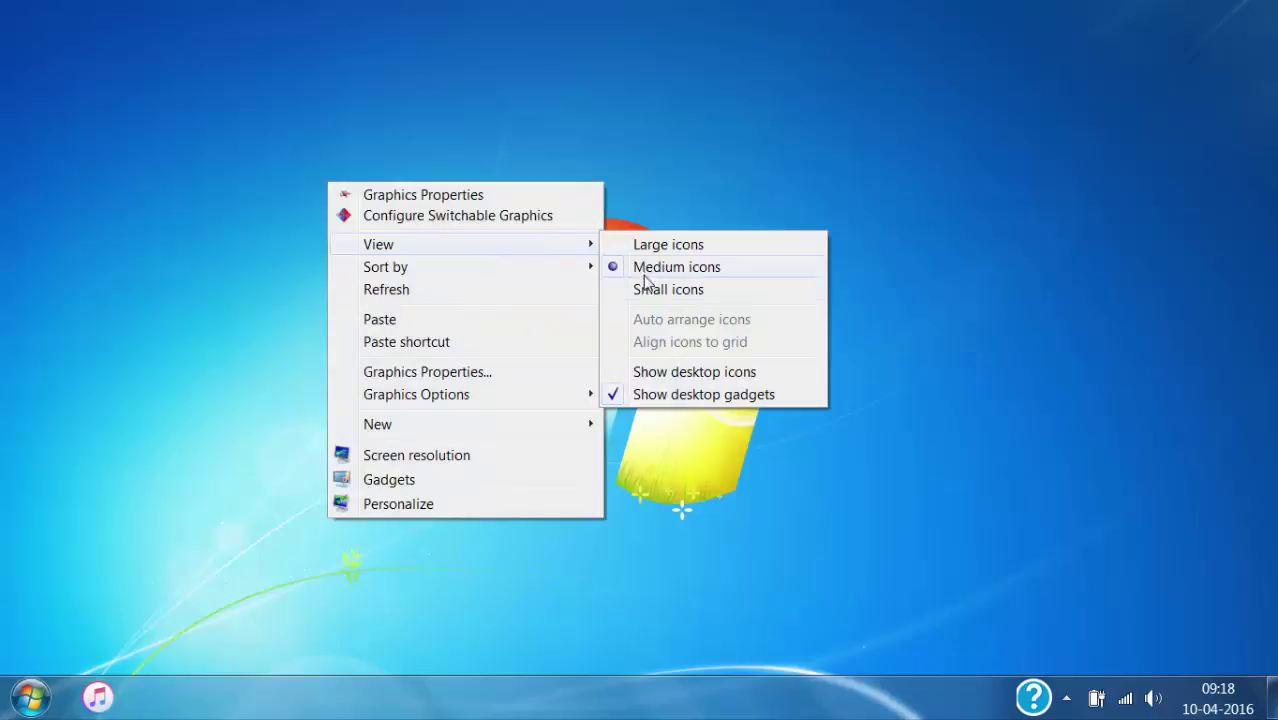
click(616, 373)
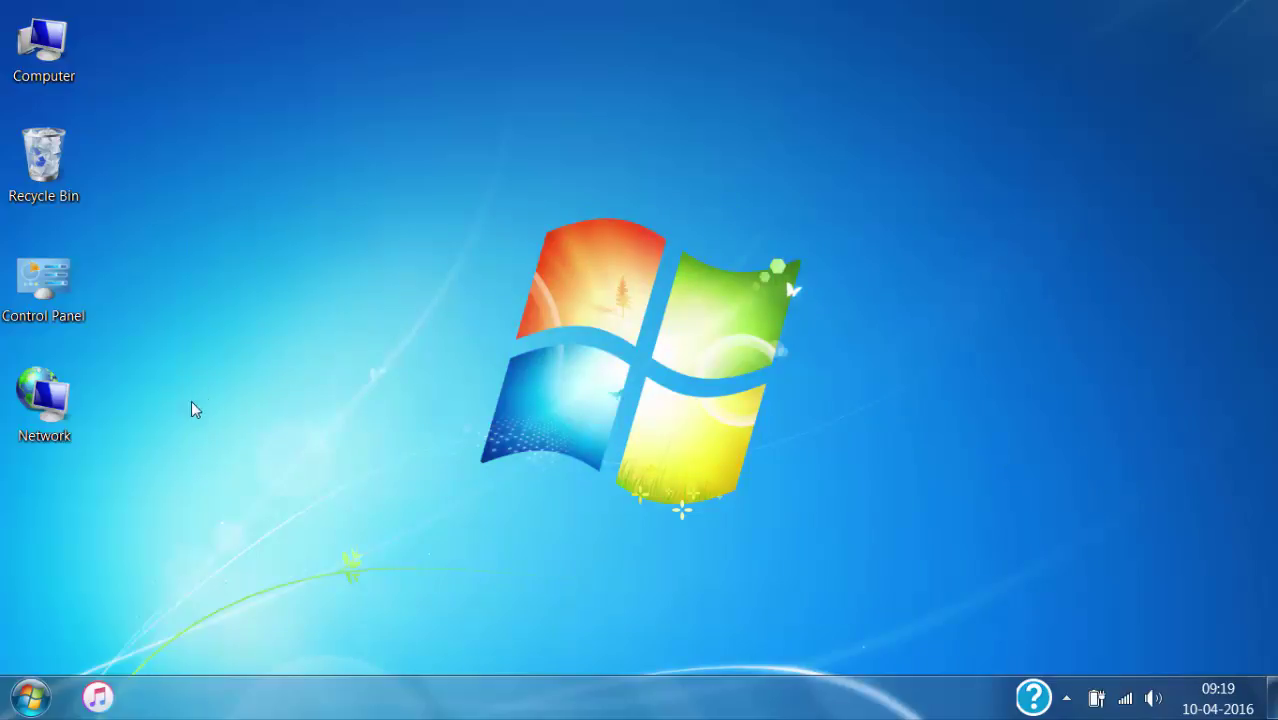
Switch the desktop icons to Large icons in the desktop's View menu
right_click(296, 355)
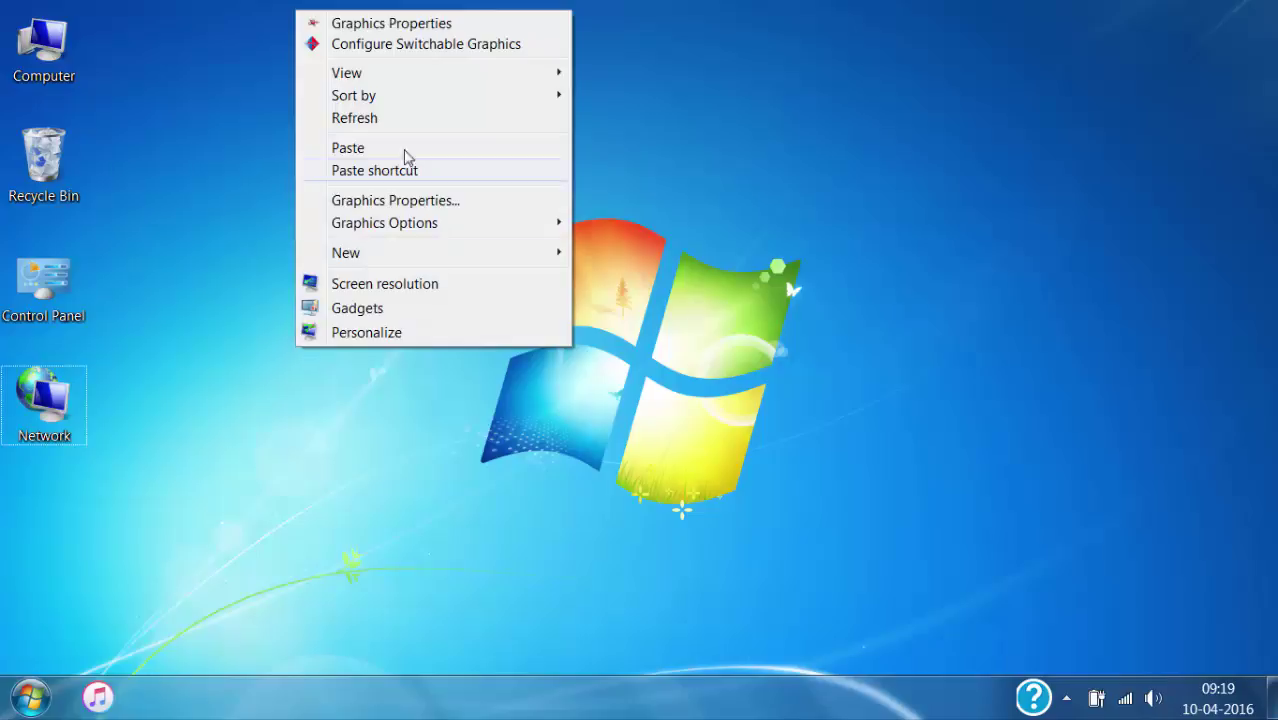
mouse_move(545, 80)
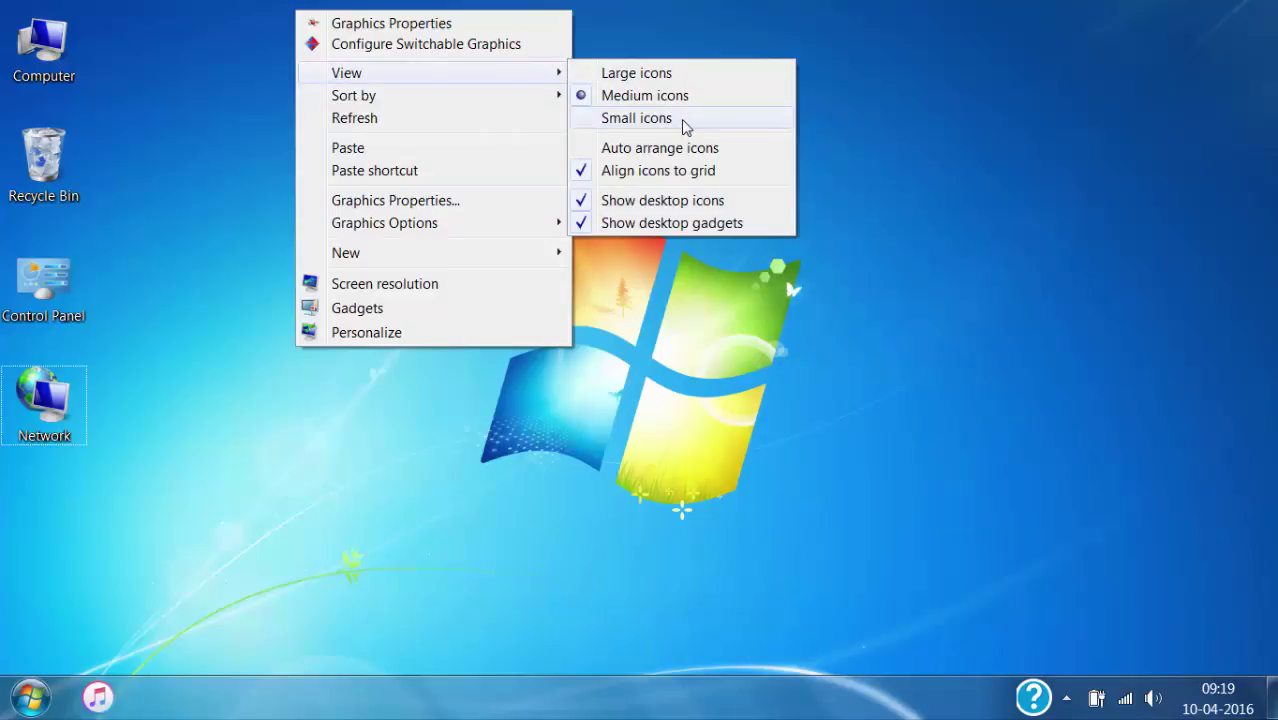
click(637, 78)
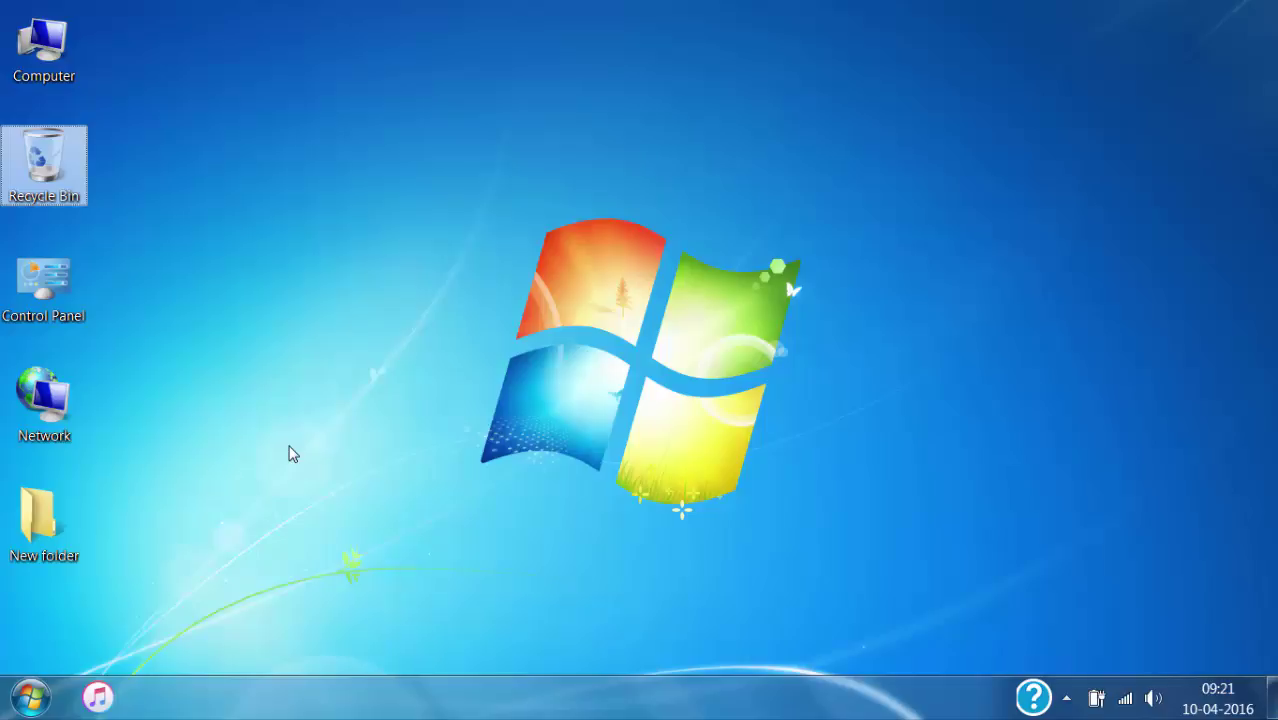
Select the Recycle Bin and the top-left icons, then cancel with Esc
click(288, 446)
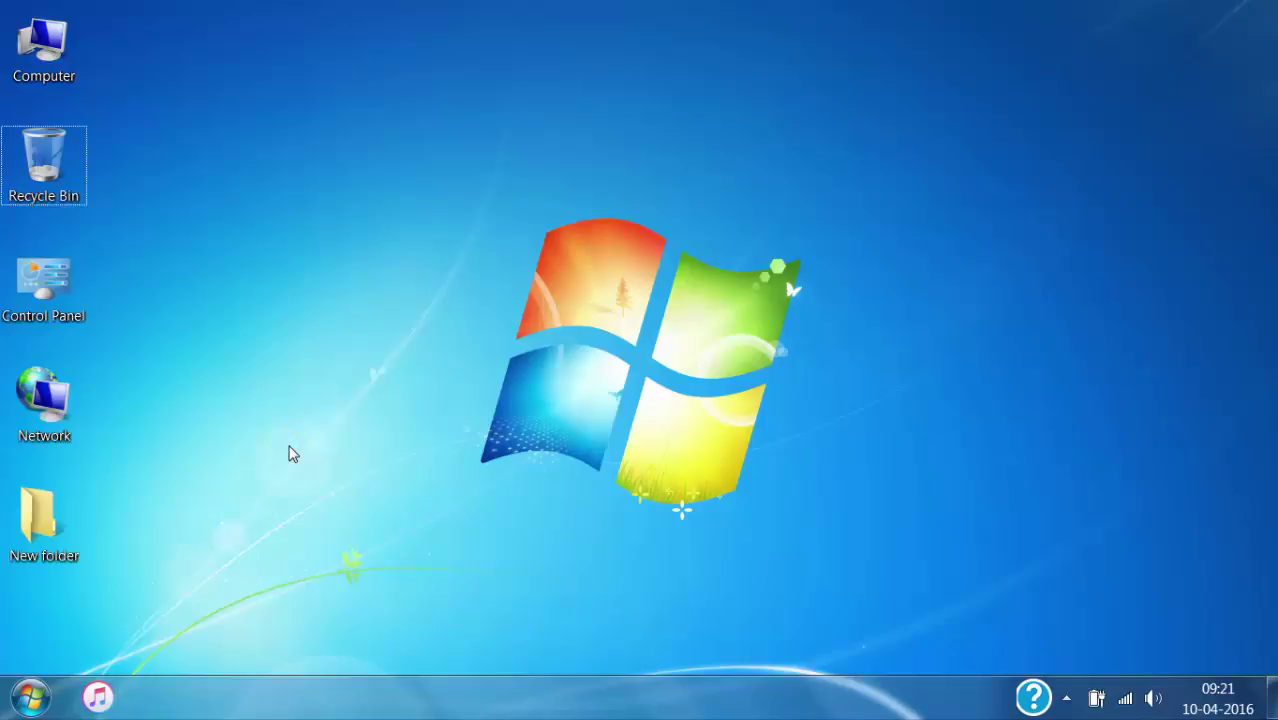
click(22, 188)
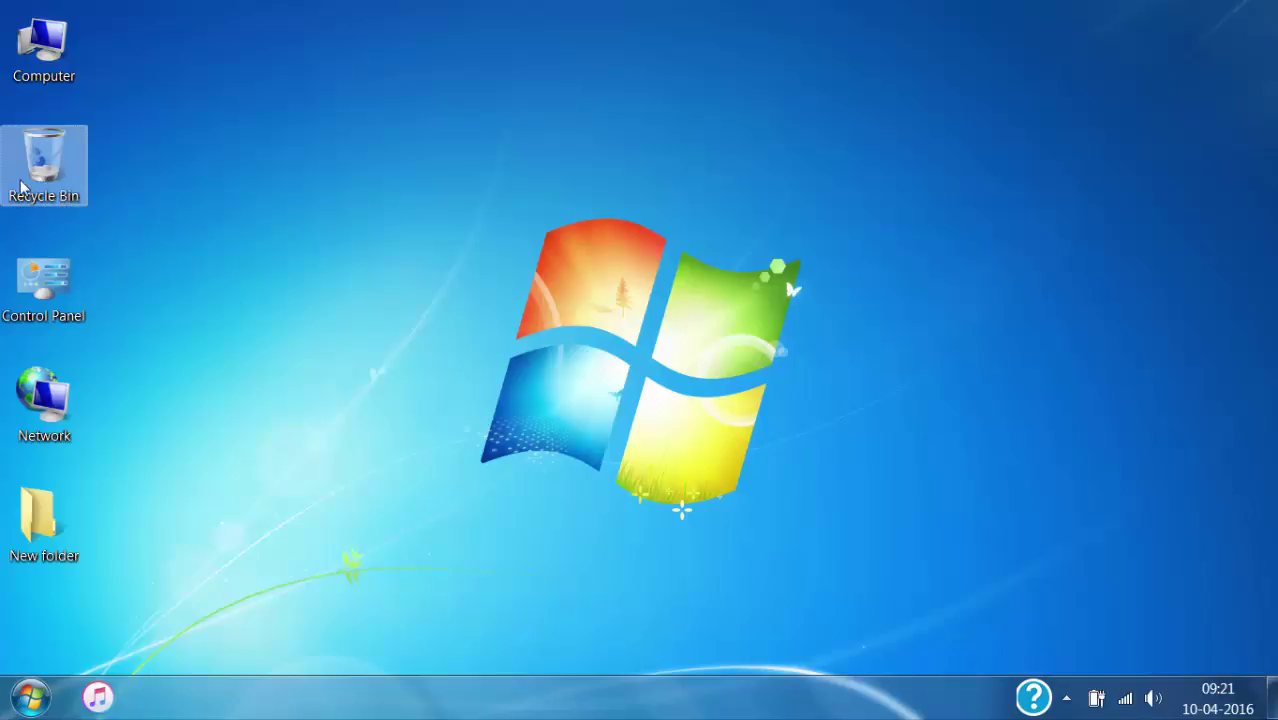
mouse_move(2, 114)
mouse_down()
mouse_move(86, 214)
mouse_move(137, 236)
mouse_up()
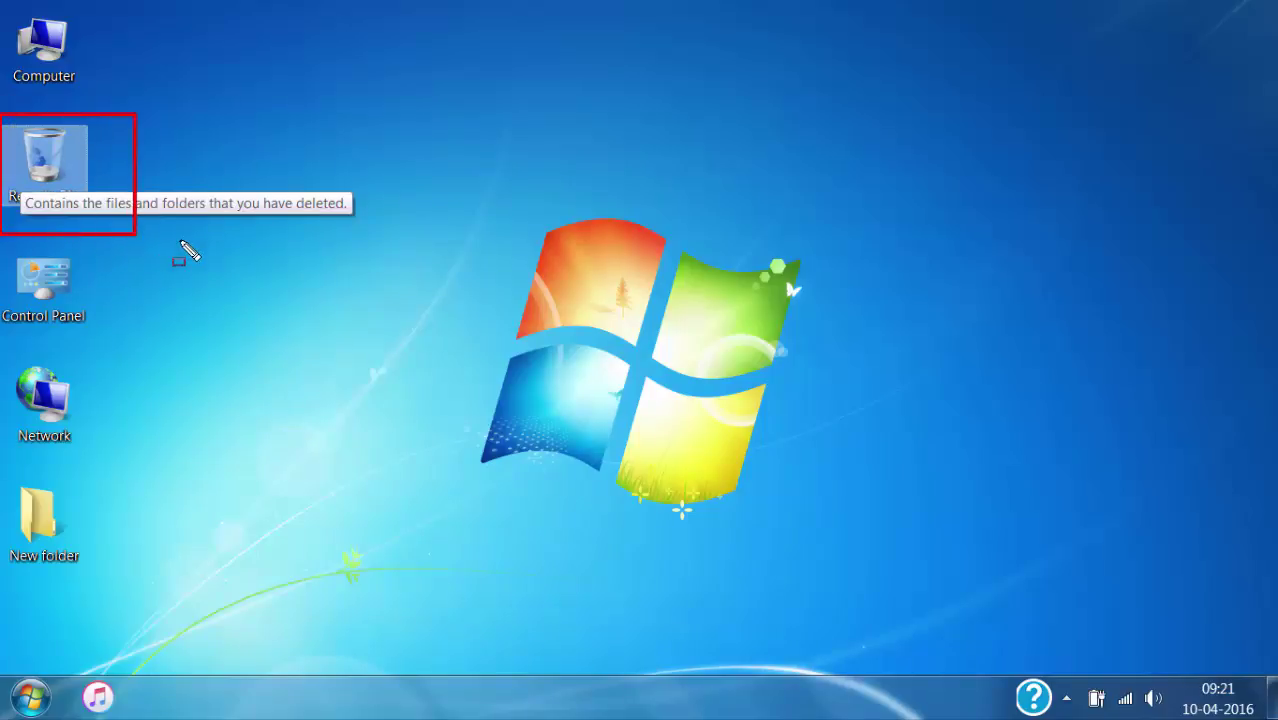
key(Escape)
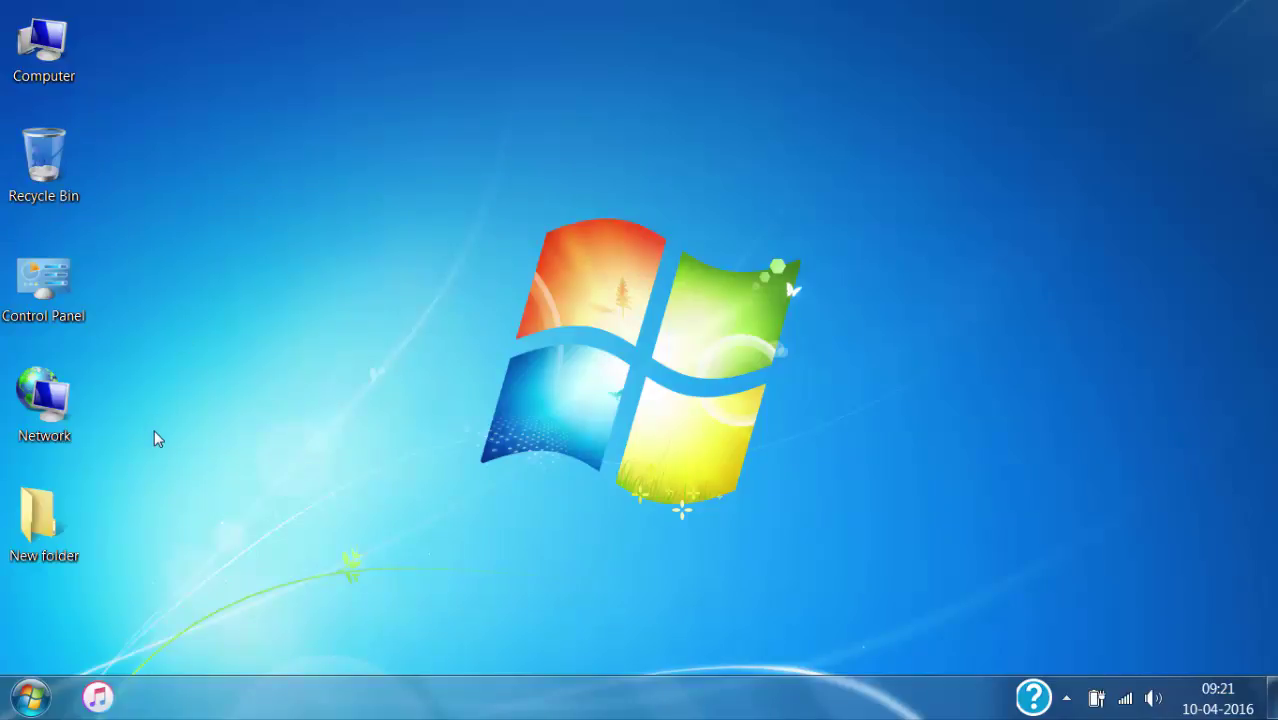
Delete the New folder and confirm moving it to the Recycle Bin
right_click(38, 545)
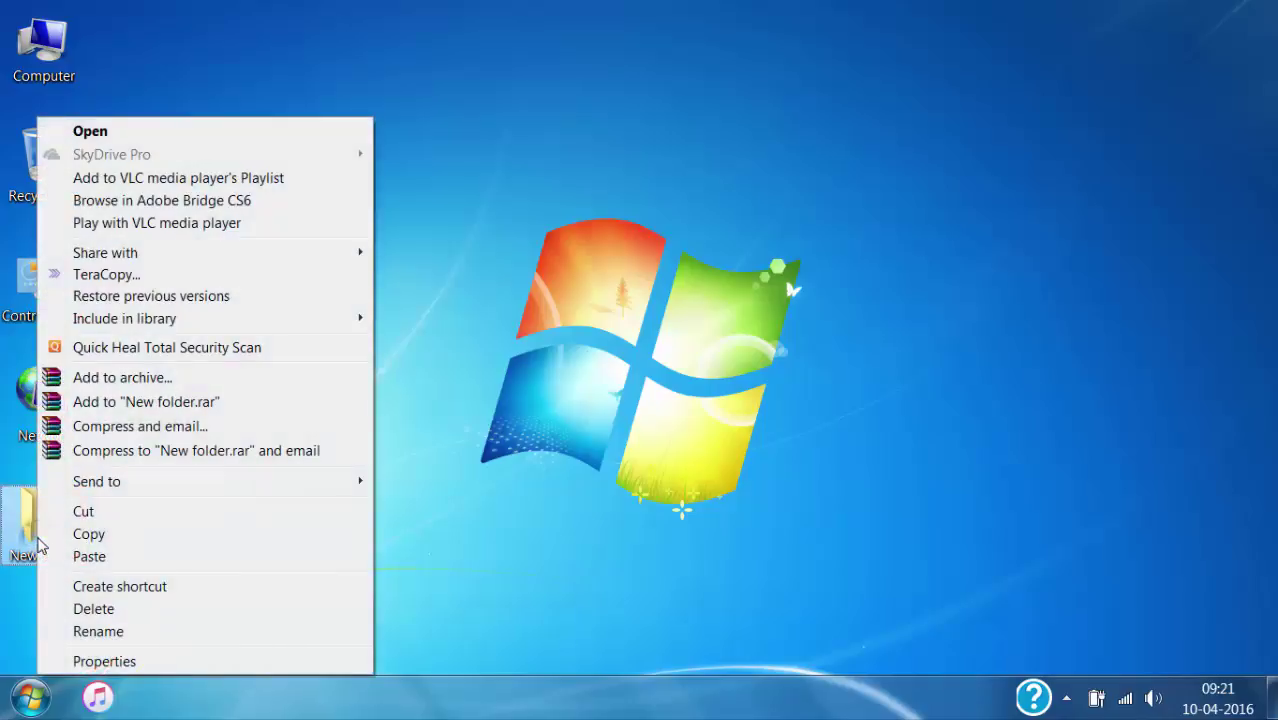
click(118, 612)
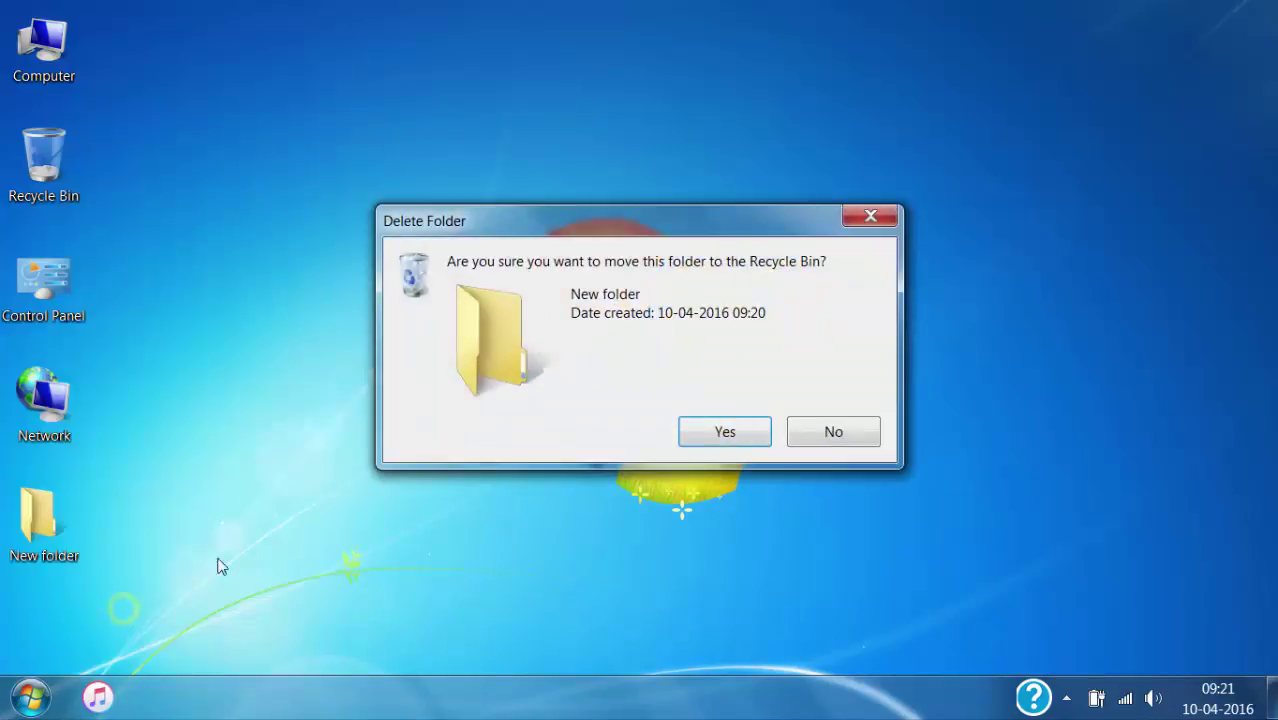
click(724, 431)
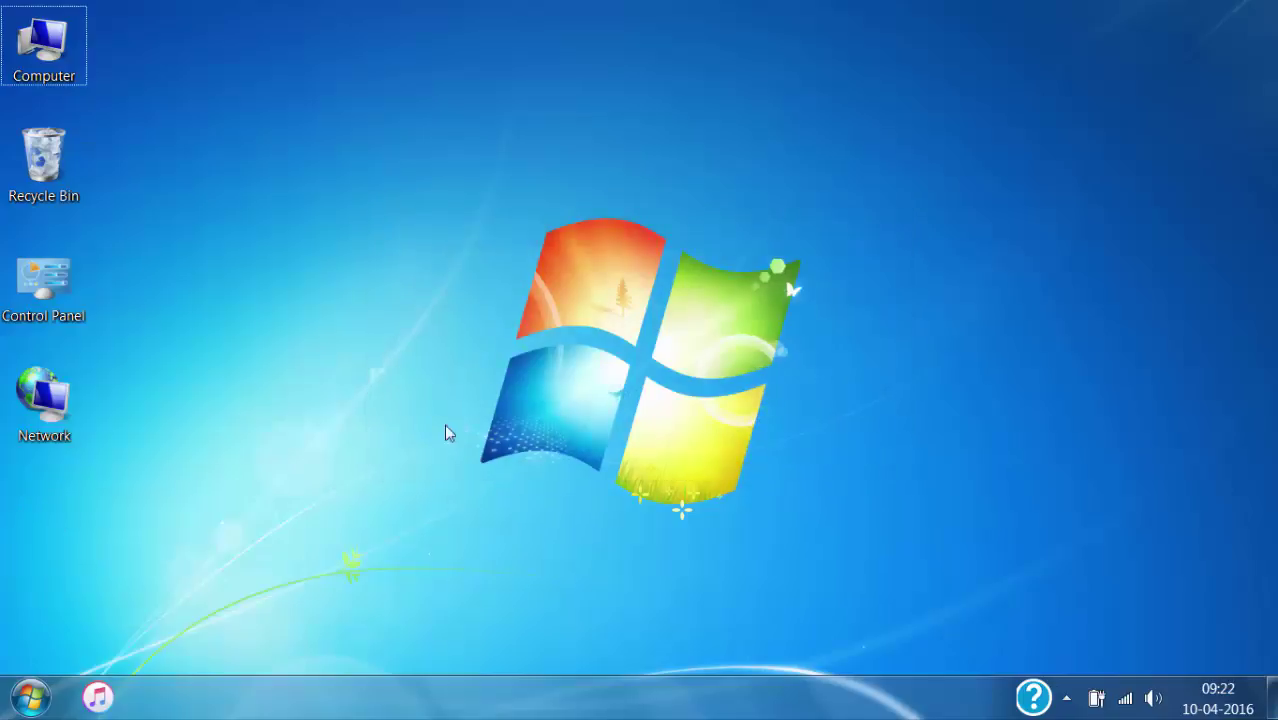
Open the Recycle Bin, open the deleted New folder's Properties, and restore it
click(64, 167)
double_click(64, 172)
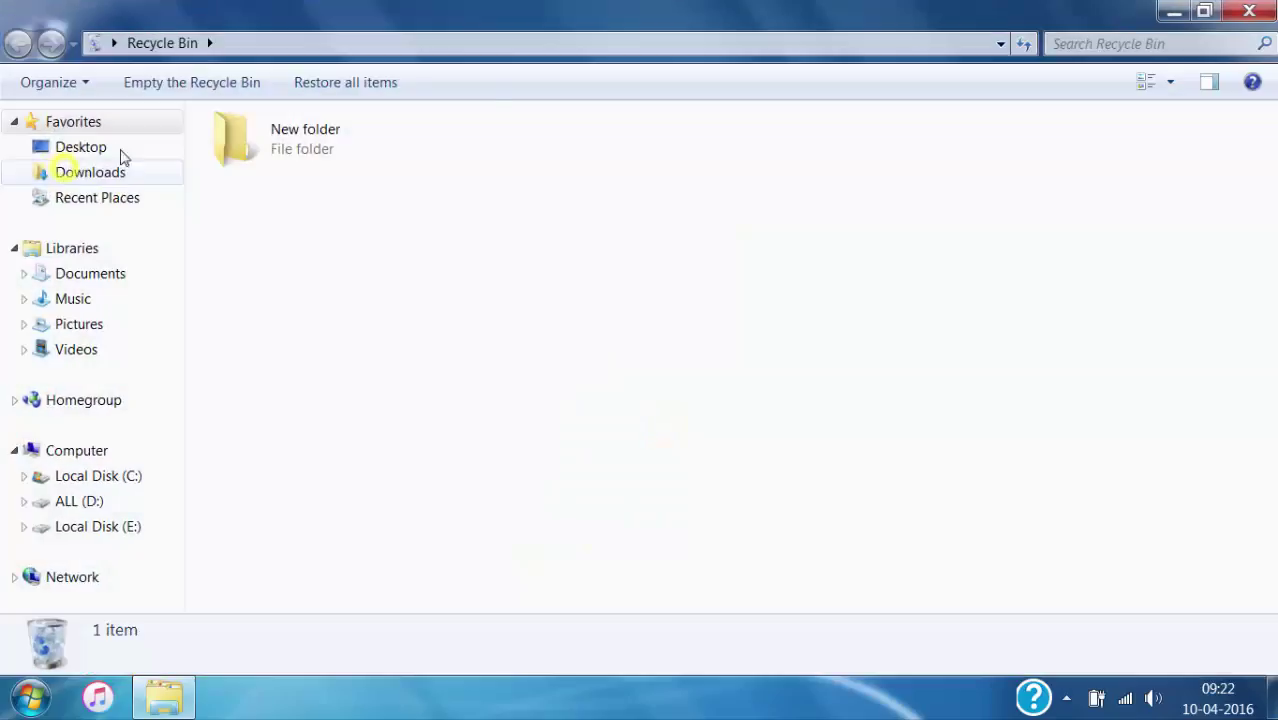
double_click(420, 23)
double_click(614, 172)
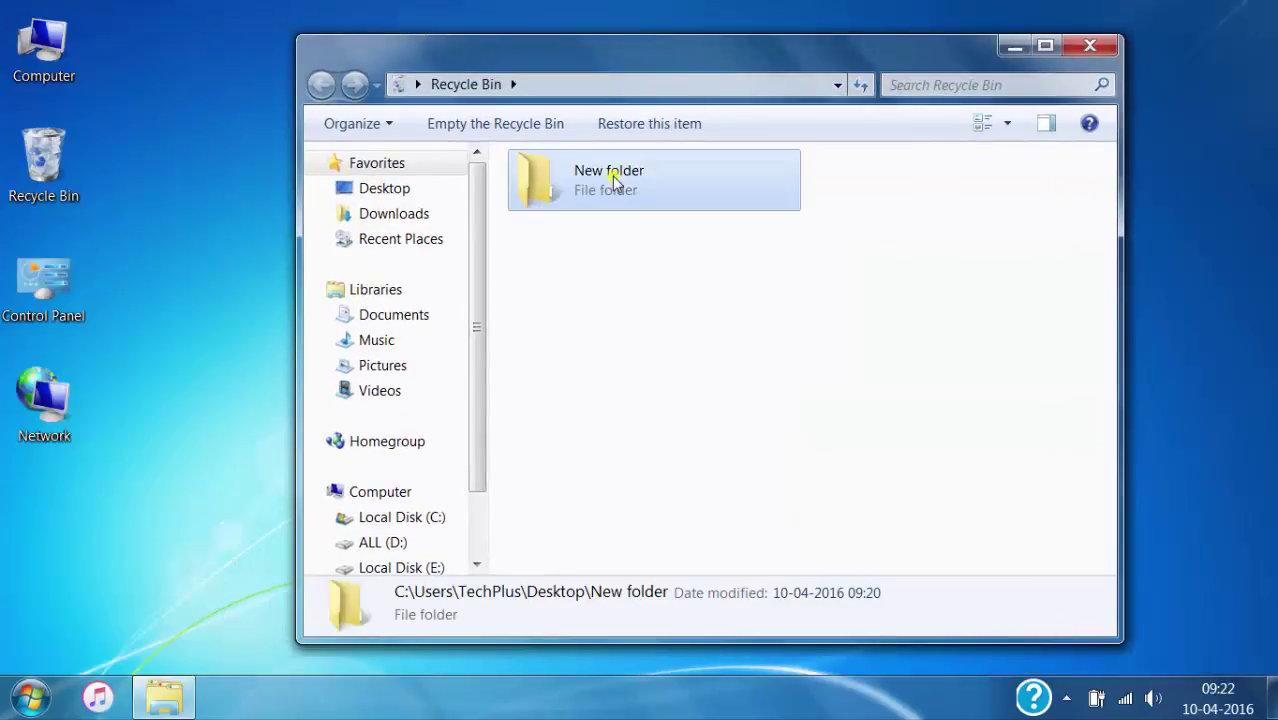
drag(901, 575, 1018, 608)
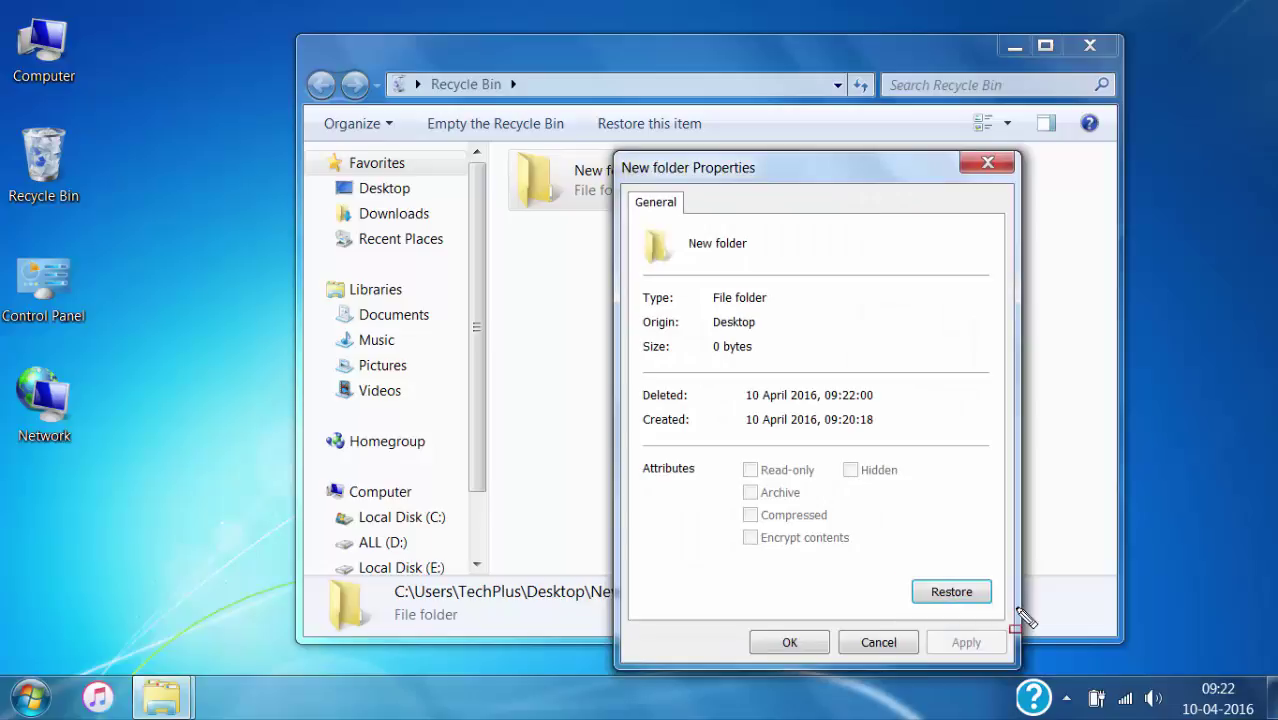
click(968, 596)
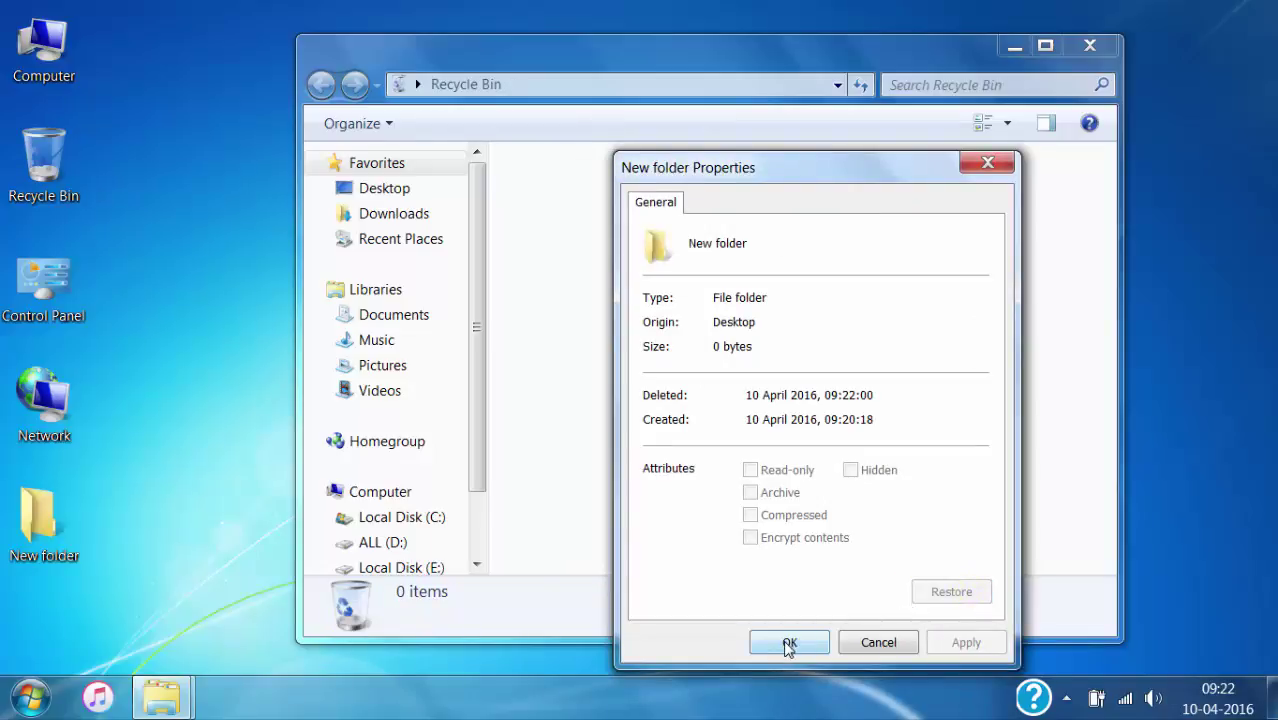